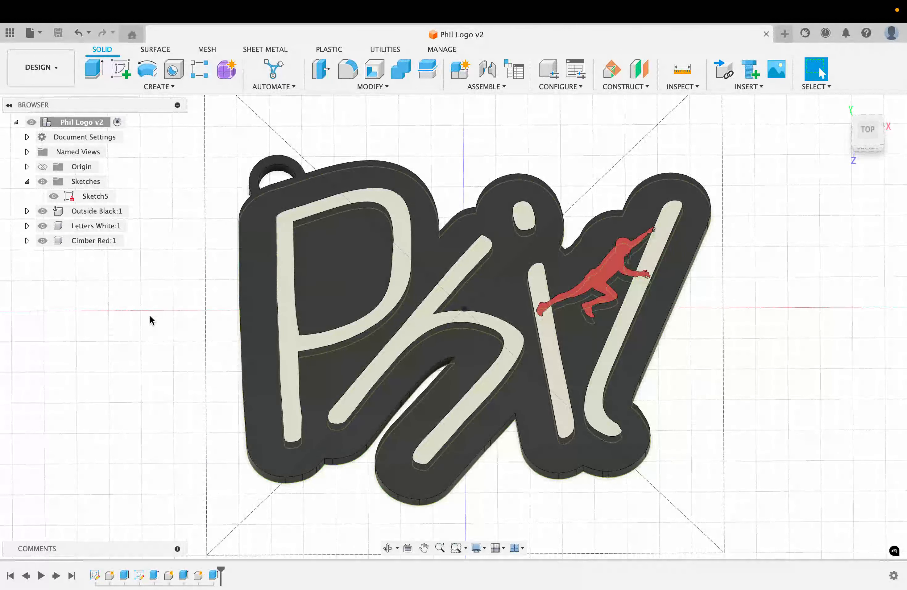
Create a sketch on the top face of the black outer body and finish it.
right_click(251, 259)
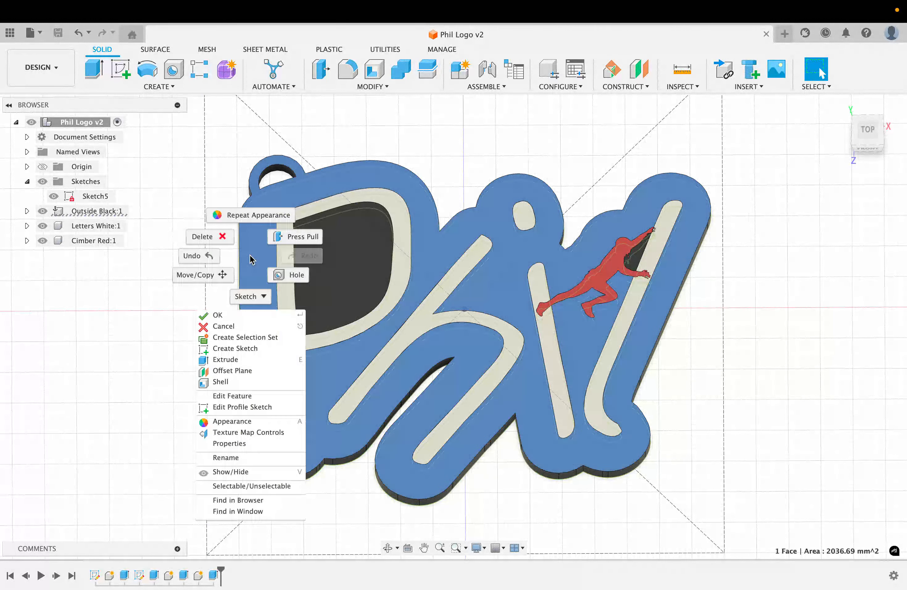
left_click(242, 348)
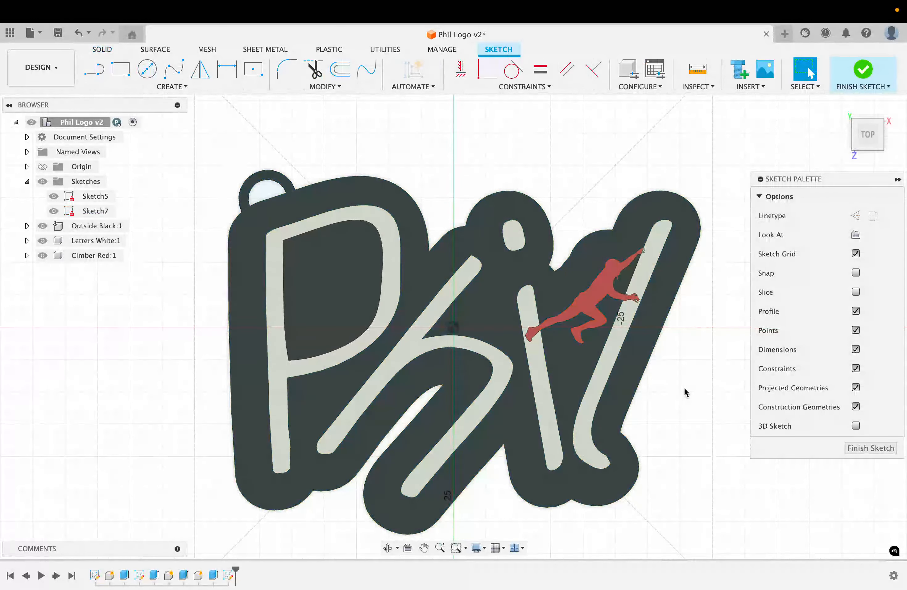
left_click(882, 448)
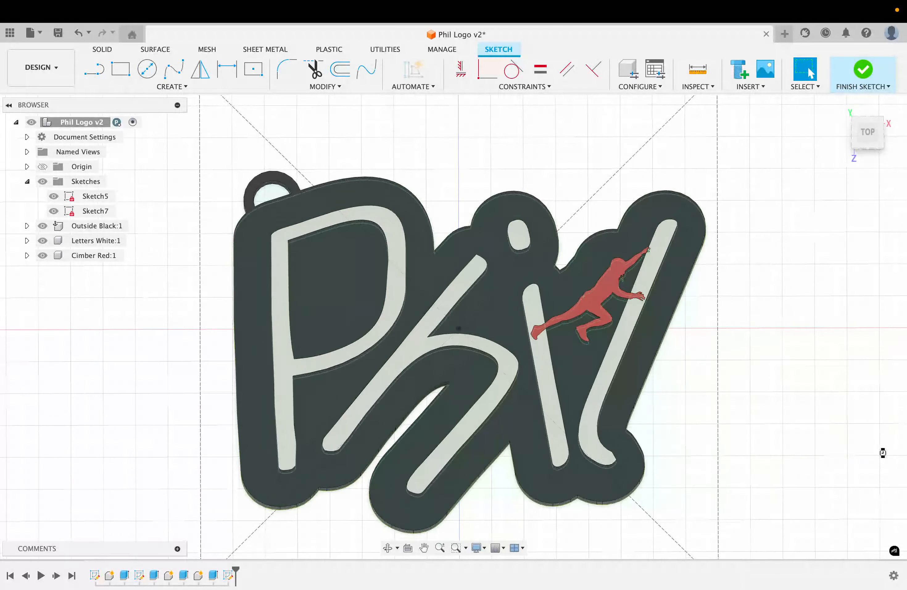
Hide the Outside Black, Letters White and Cimber Red components along with Sketch5.
left_click(42, 225)
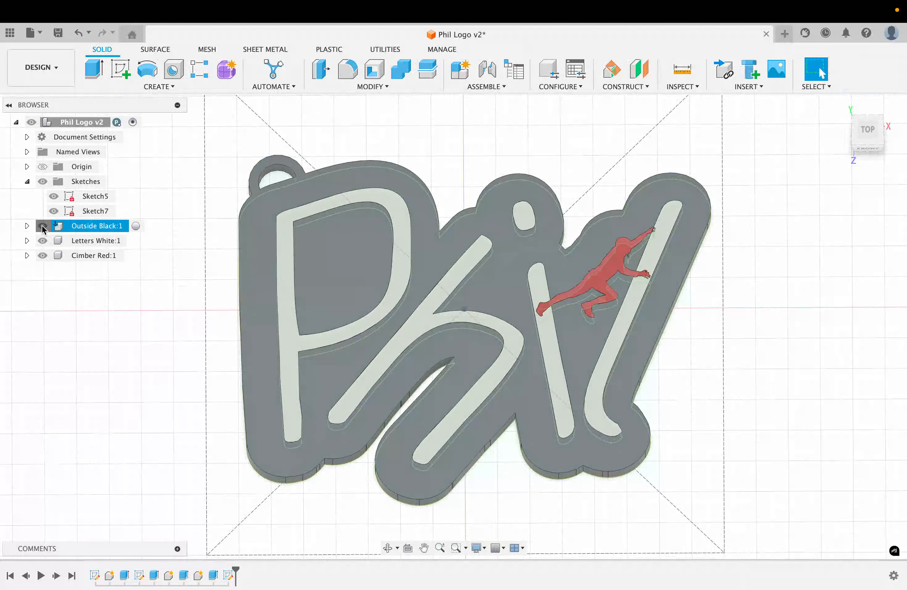
left_click(42, 241)
left_click(42, 256)
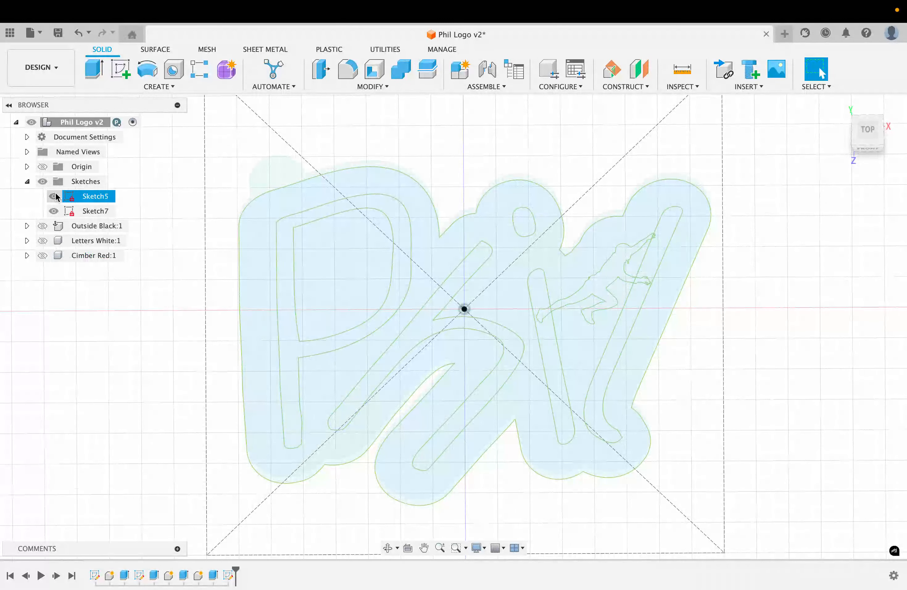
left_click(53, 197)
Rename Sketch7 as Outside 1 Black.
left_click(96, 210)
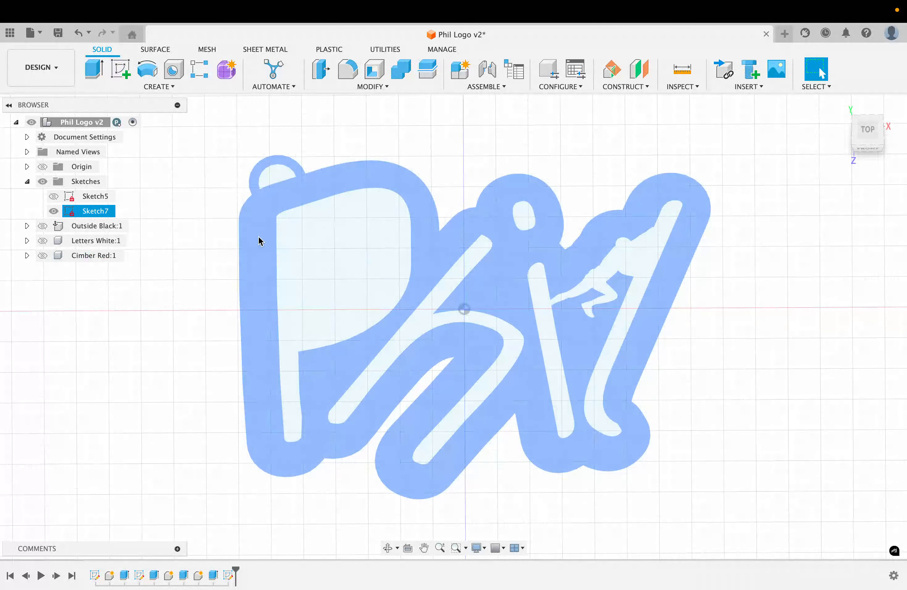
right_click(91, 213)
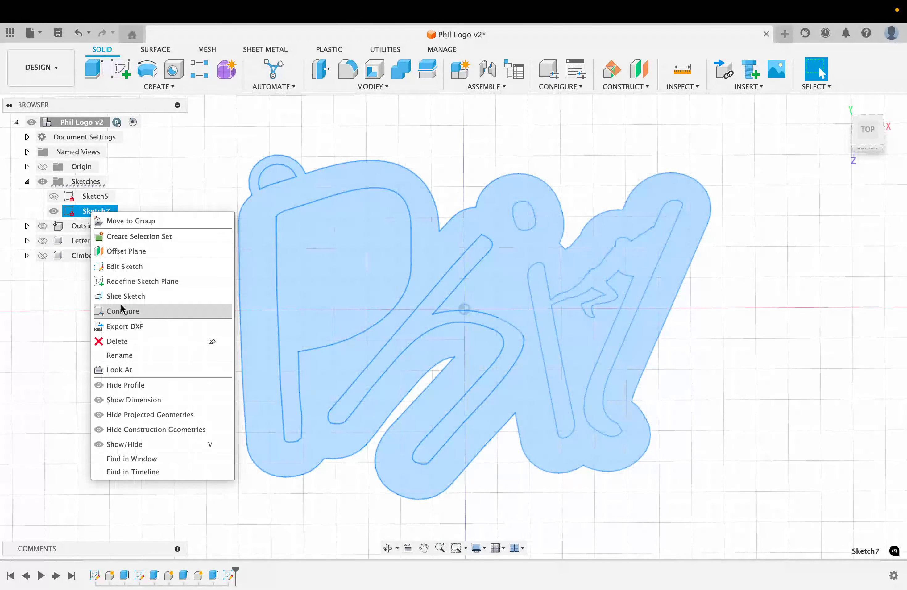
left_click(125, 355)
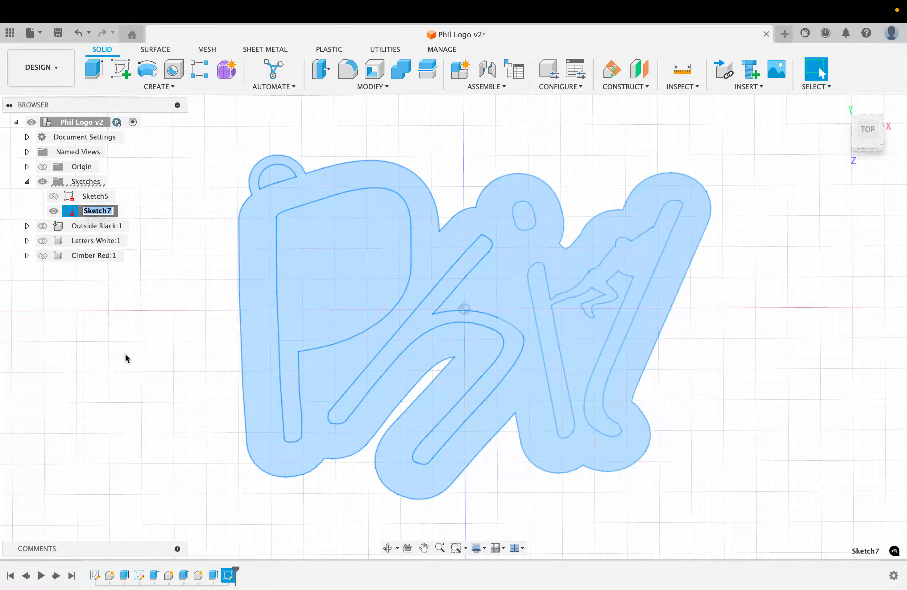
type("Outside 1 Bla")
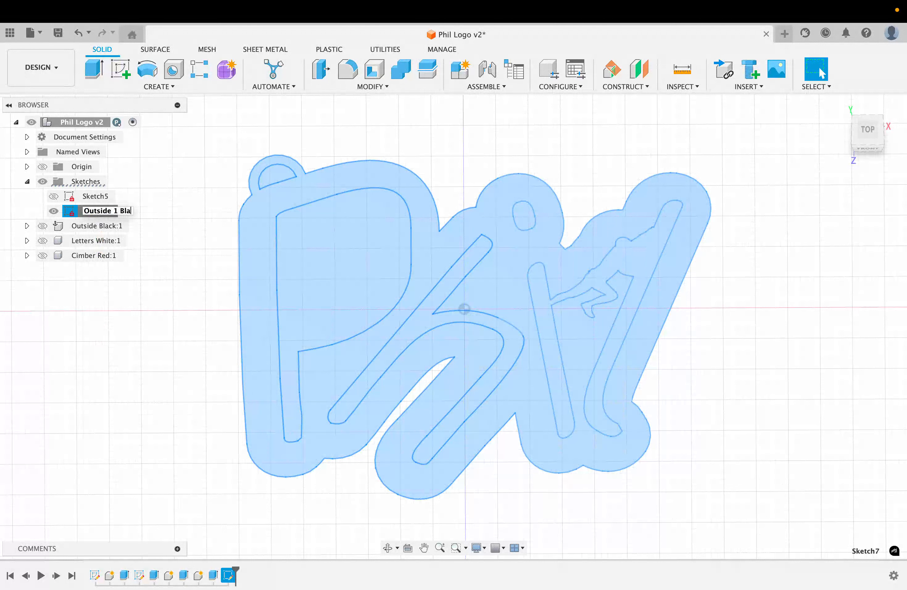
type("ck")
key("Return")
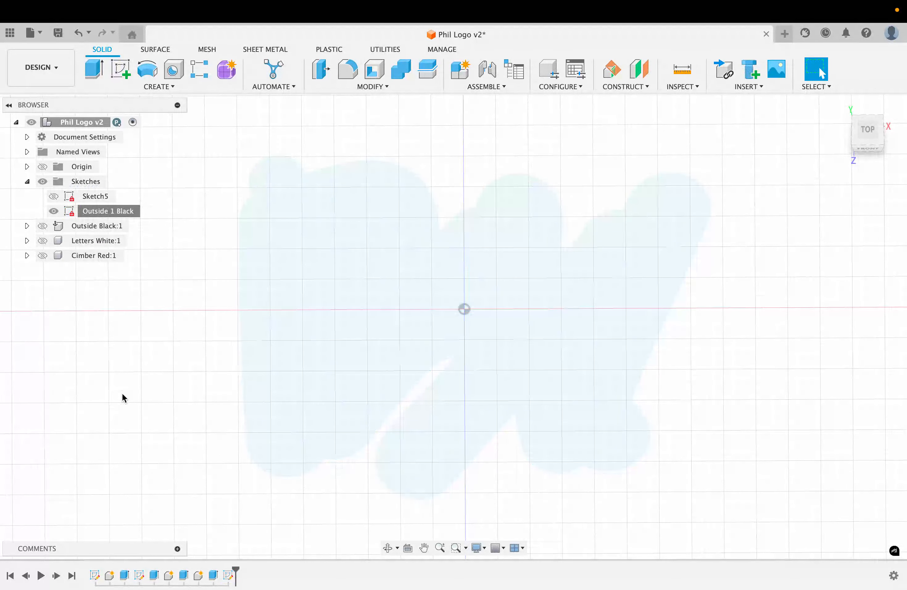
Show the Outside Black component and toggle the sketches off and on to compare them with the body.
left_click(42, 227)
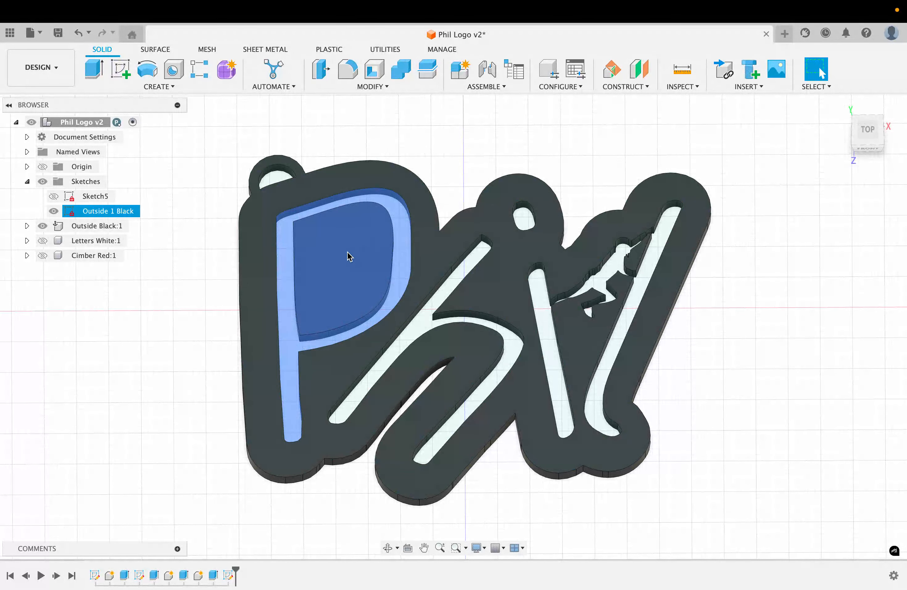
scroll(347, 252, "up", 5, "shift")
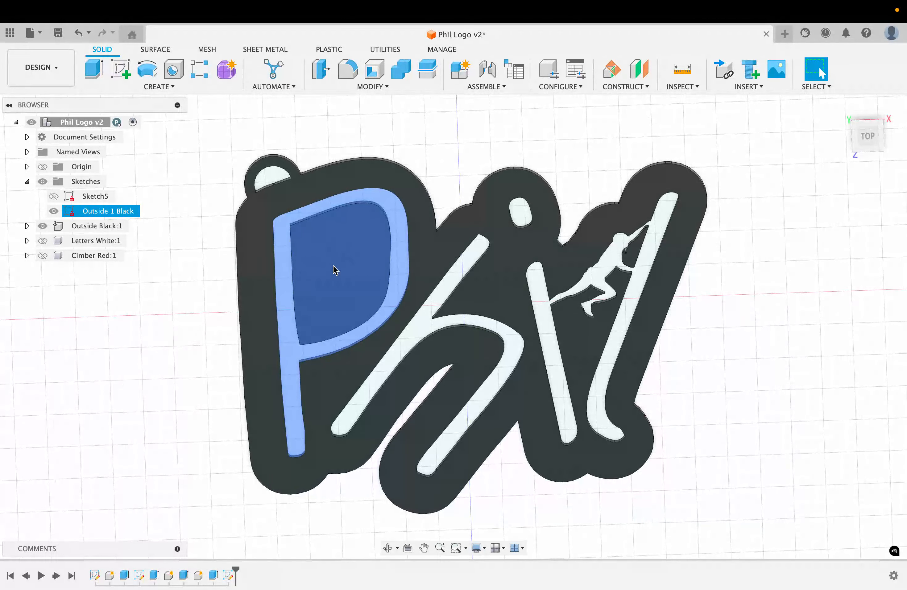
left_click(43, 182)
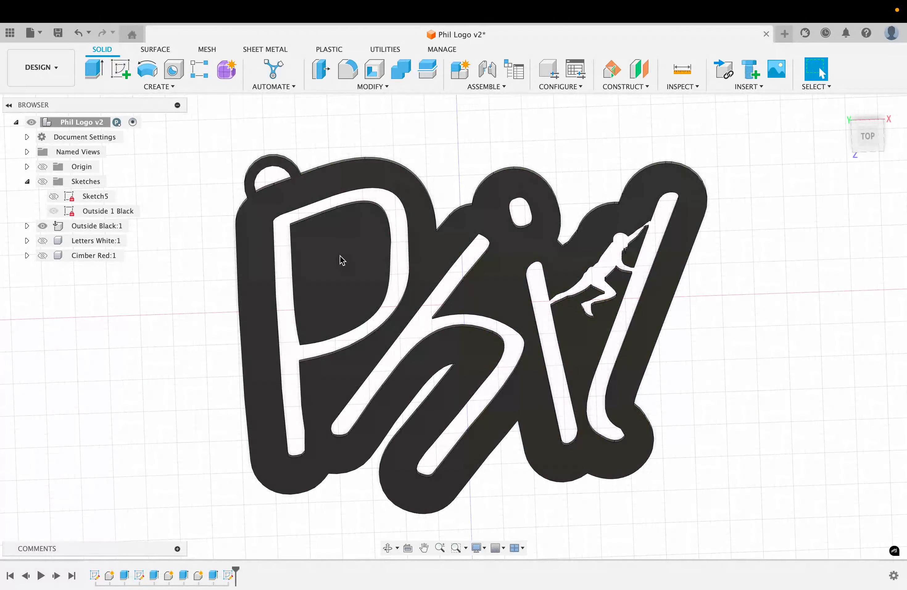
left_click(43, 182)
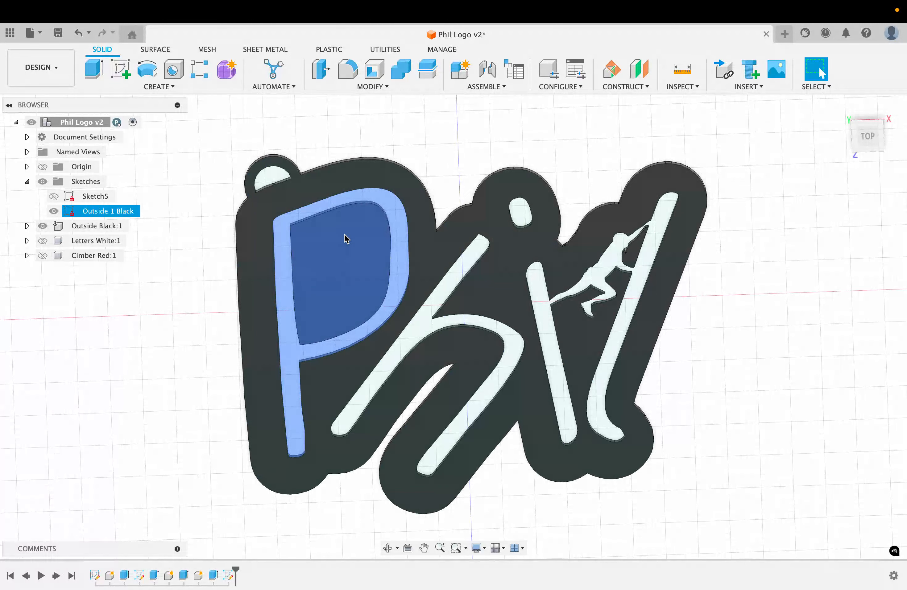
right_click(339, 242)
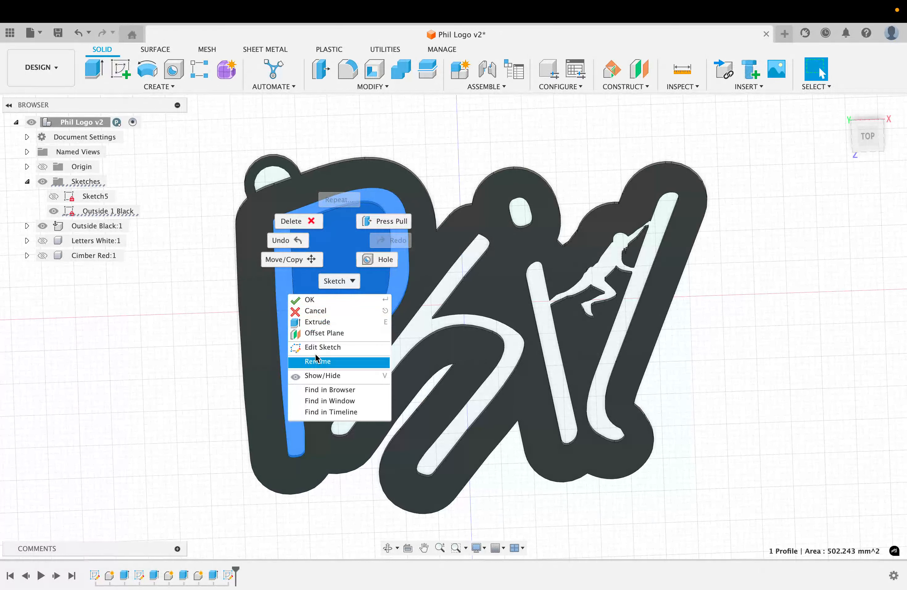
left_click(167, 343)
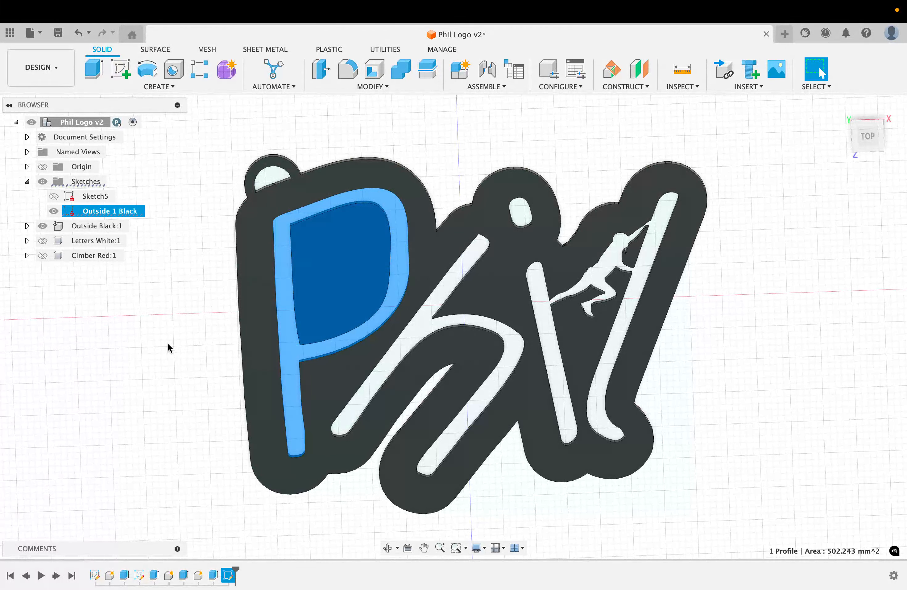
key("Escape")
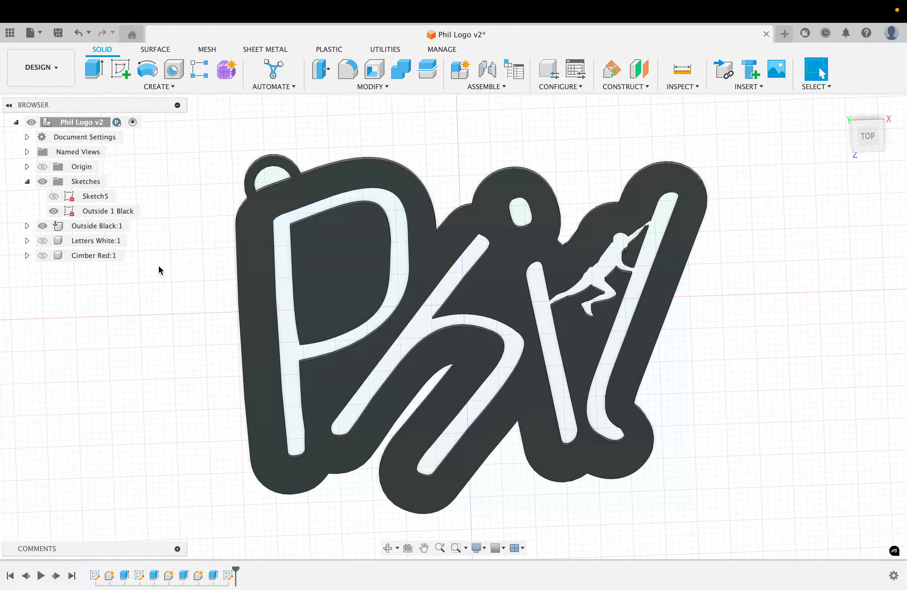
scroll(159, 265, "down", 5)
scroll(158, 265, "up", 8)
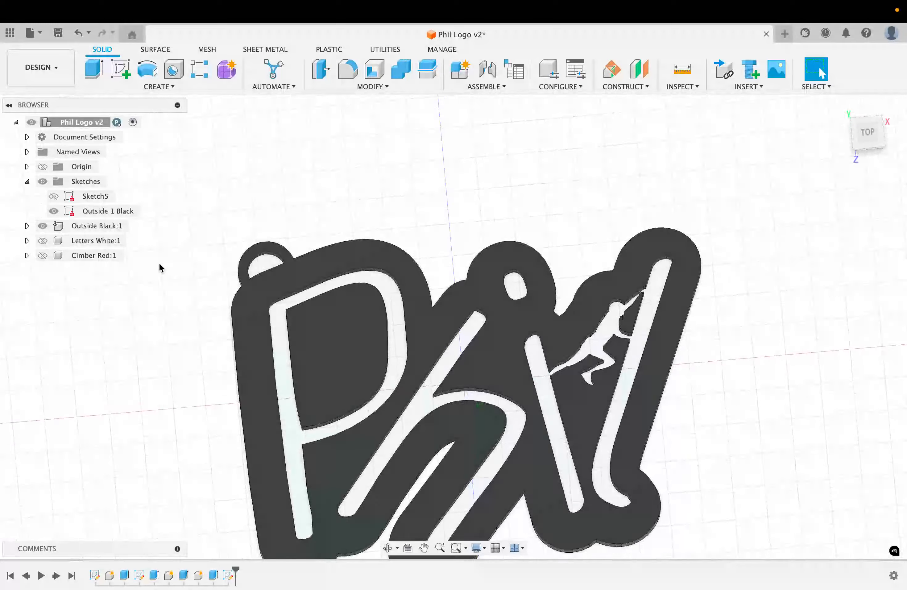
scroll(159, 263, "down", 10, "shift")
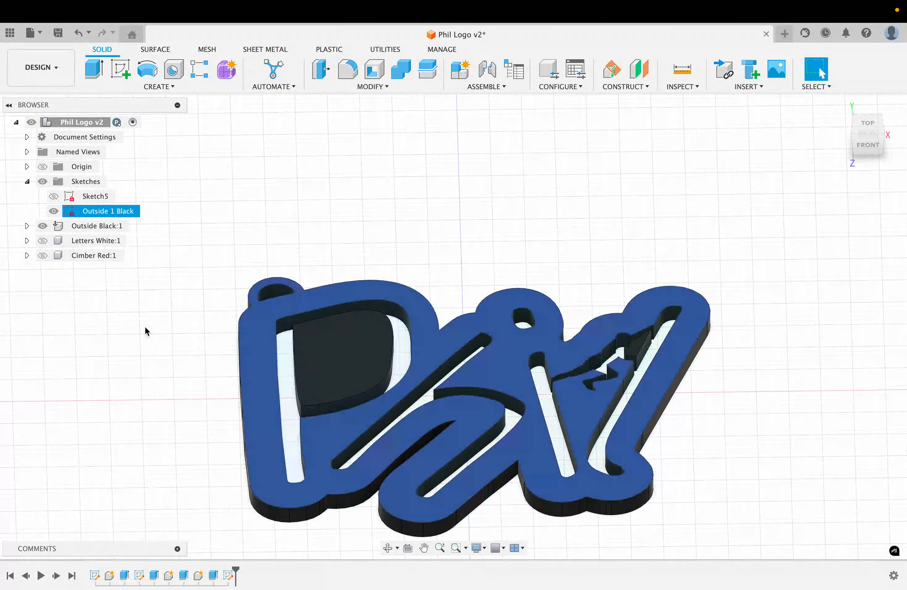
Hide the Outside 1 Black sketch and the whole Sketches folder.
left_click(54, 211)
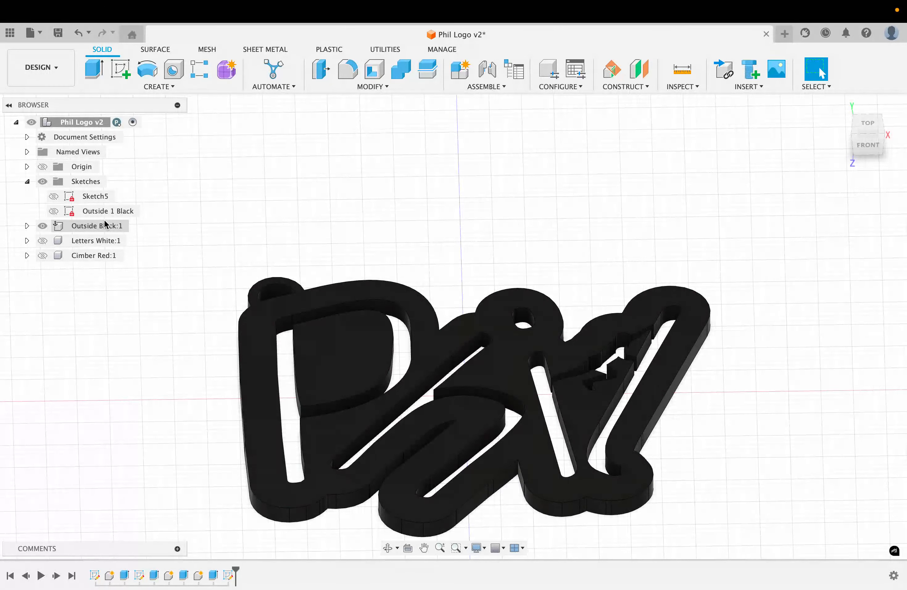
left_click(43, 181)
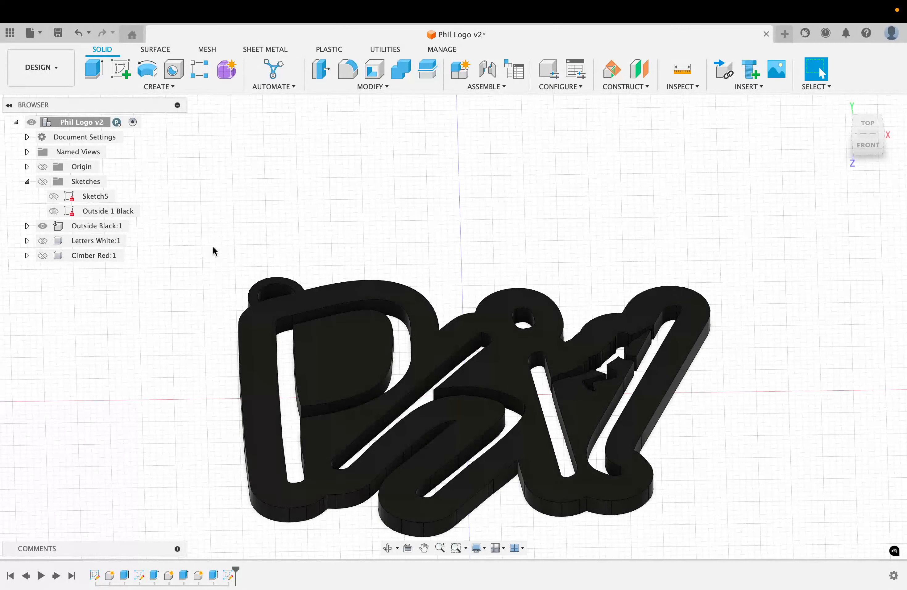
scroll(212, 246, "up", 5, "shift")
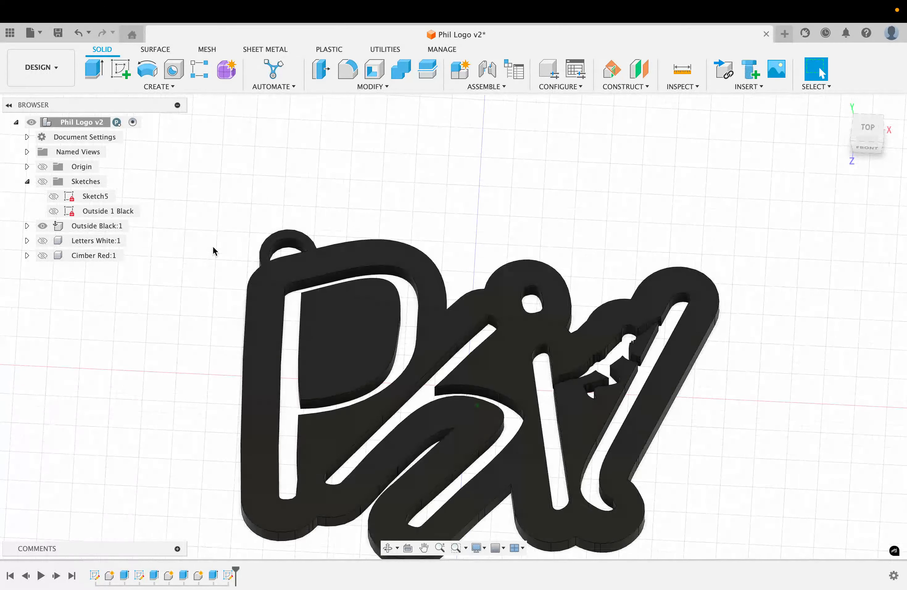
Create a sketch on the isolated black face inside the P and rename it Outside 2 Black.
right_click(334, 340)
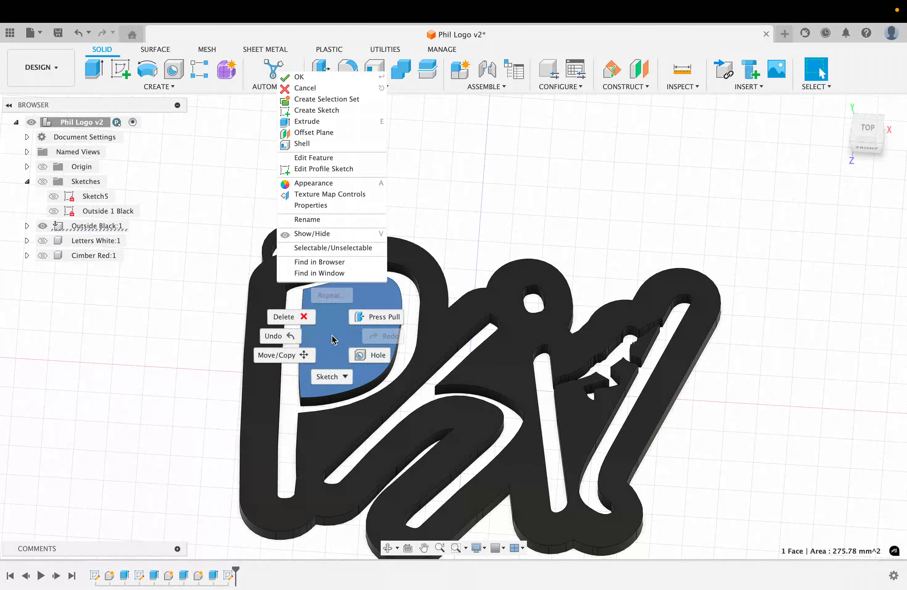
left_click(319, 111)
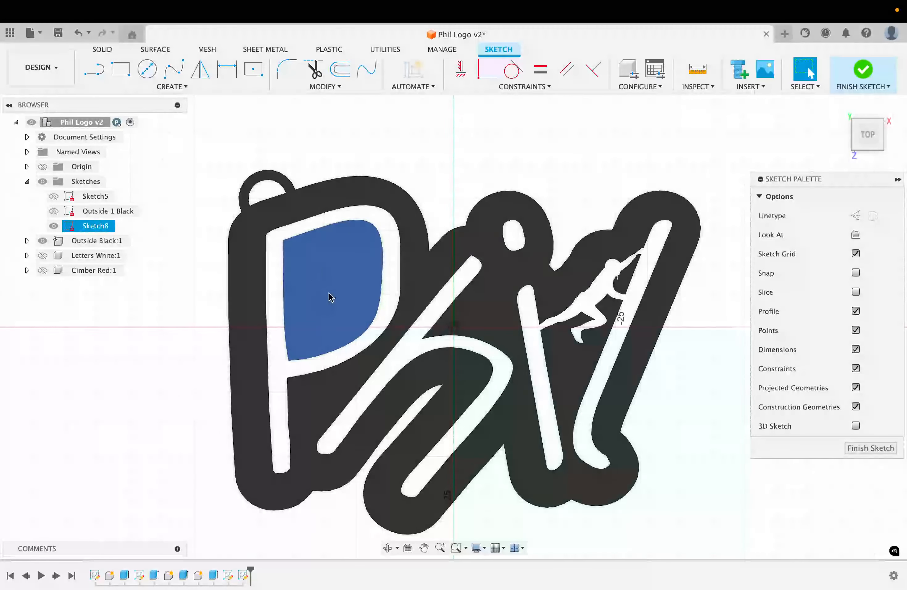
right_click(94, 227)
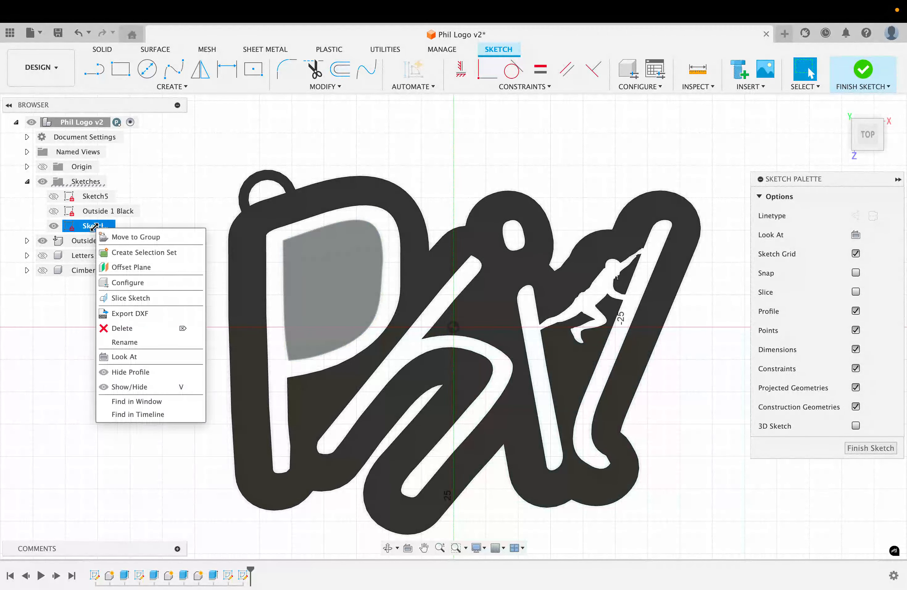
left_click(131, 343)
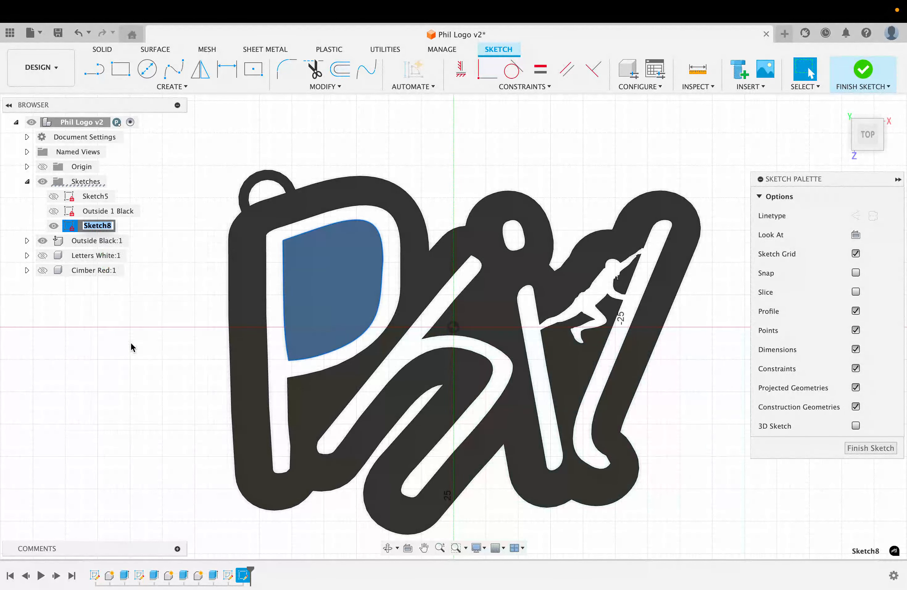
type("Outside 2 Bla")
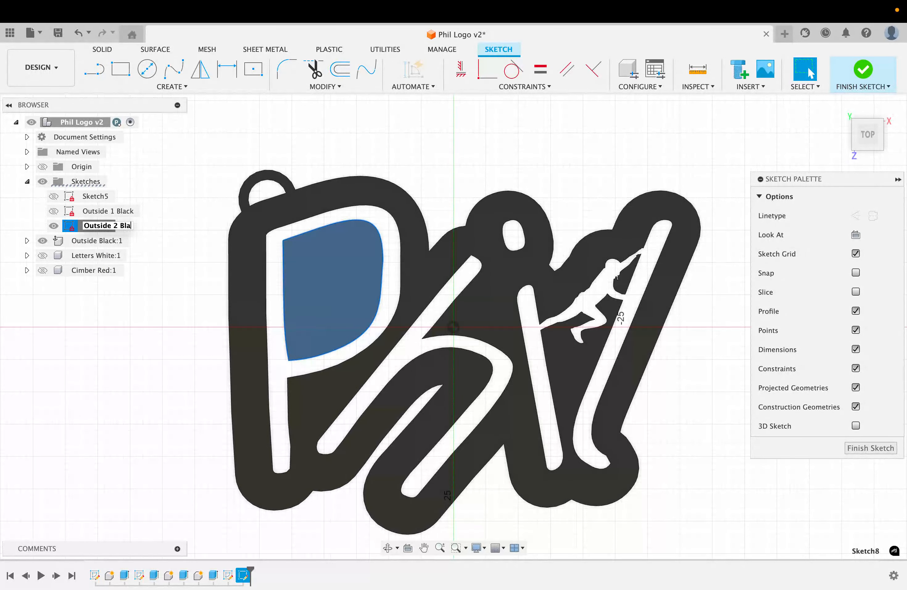
type("ck")
key("Return")
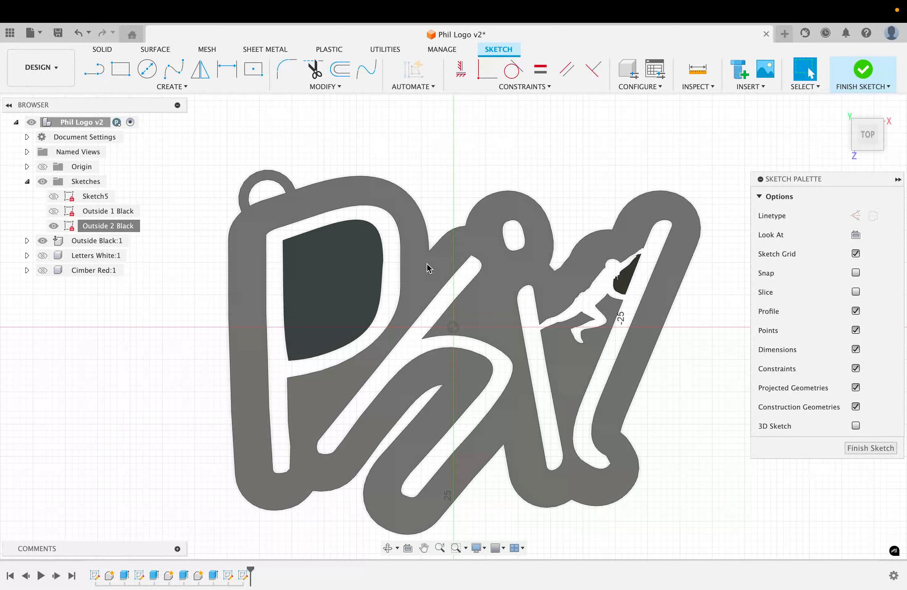
Hide the Outside 2 Black sketch, finish sketching and clear the face selection.
left_click(54, 225)
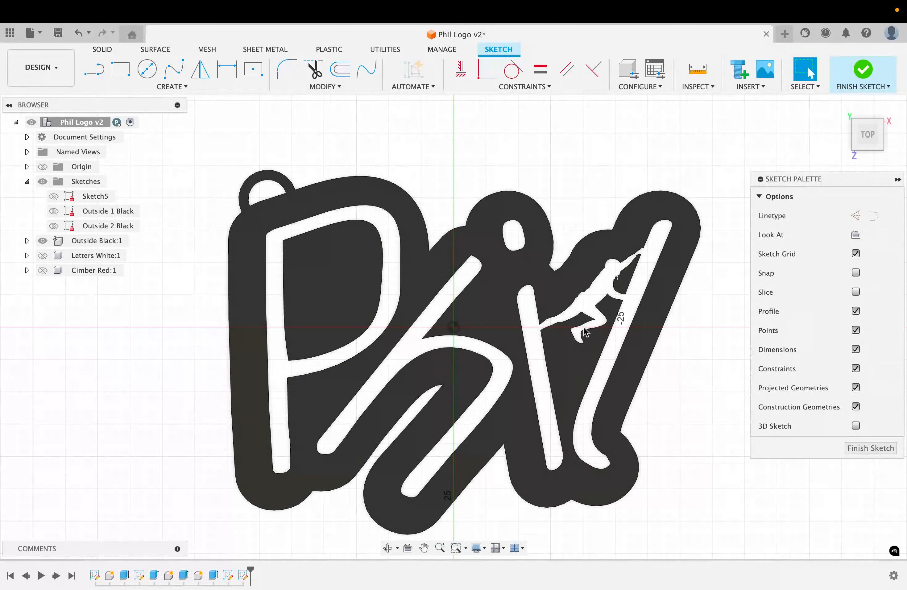
right_click(623, 284)
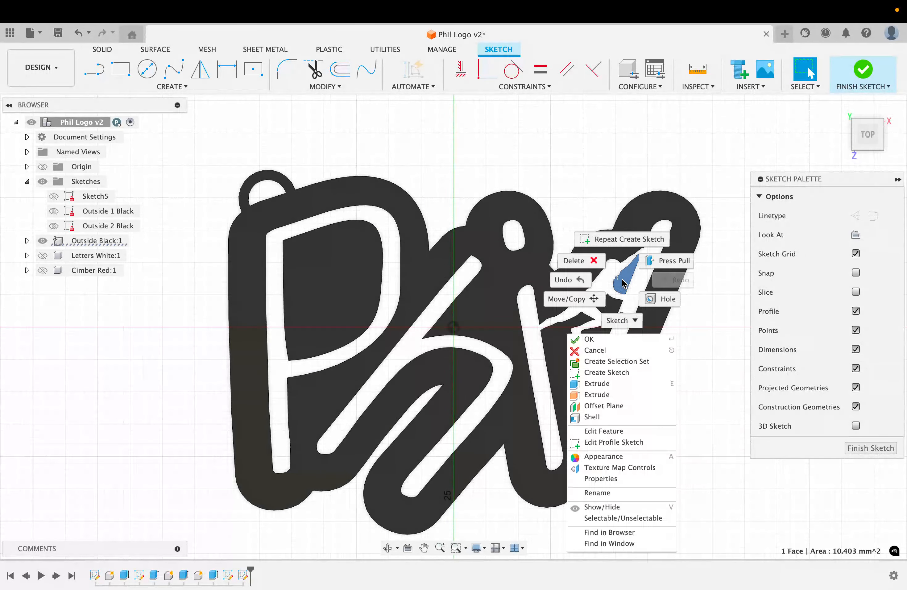
left_click(609, 376)
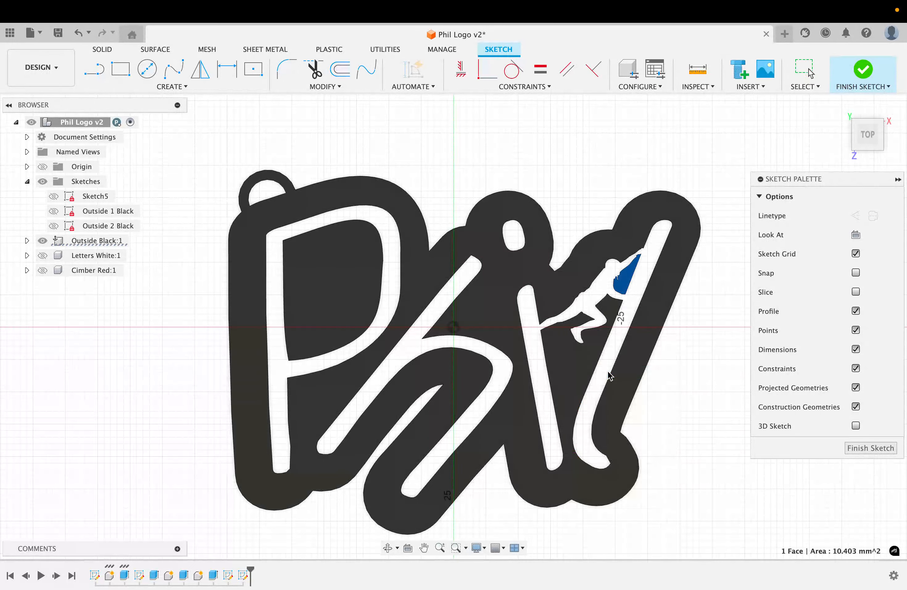
left_click(870, 448)
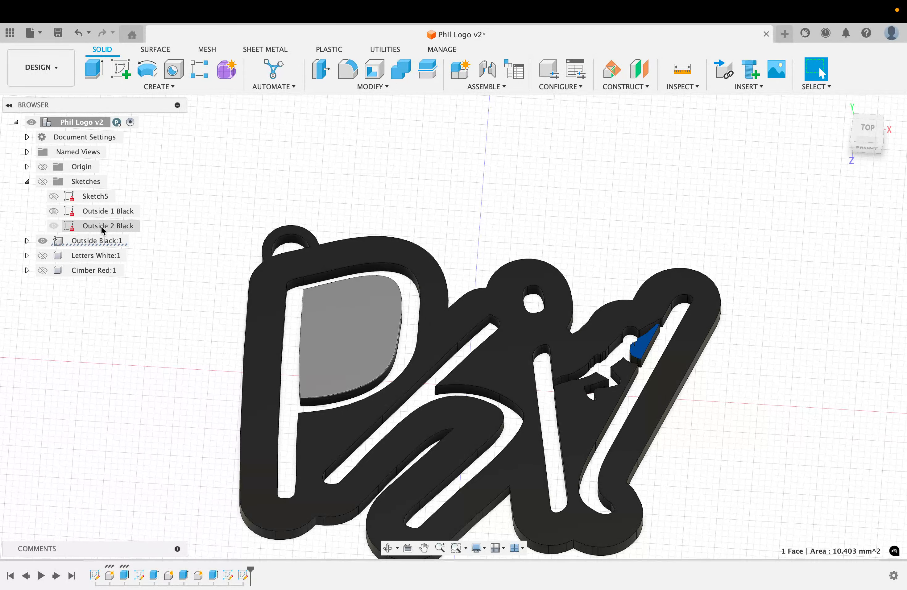
left_click(451, 148)
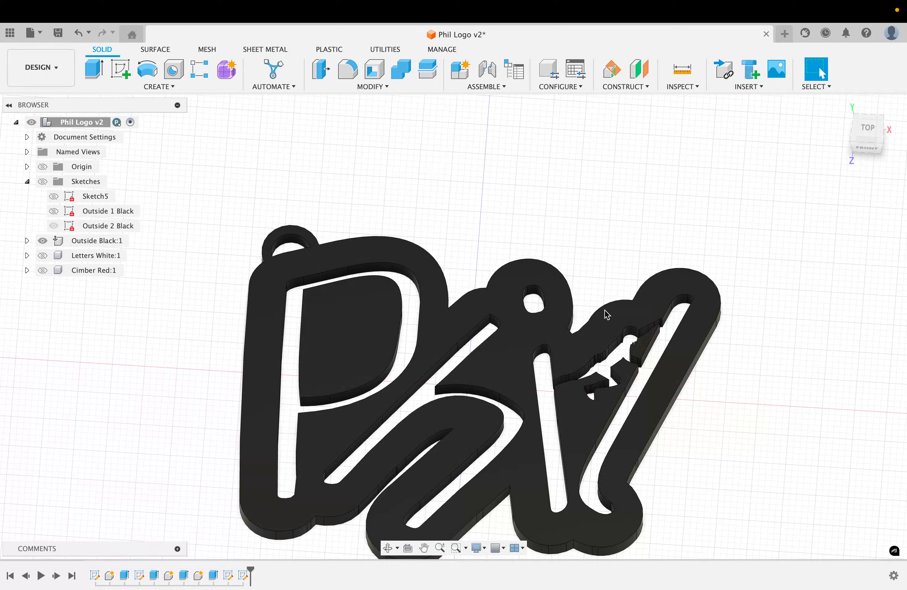
Create a sketch on the small black face between the climber and the letter l and rename it Outside 3 Black.
right_click(646, 348)
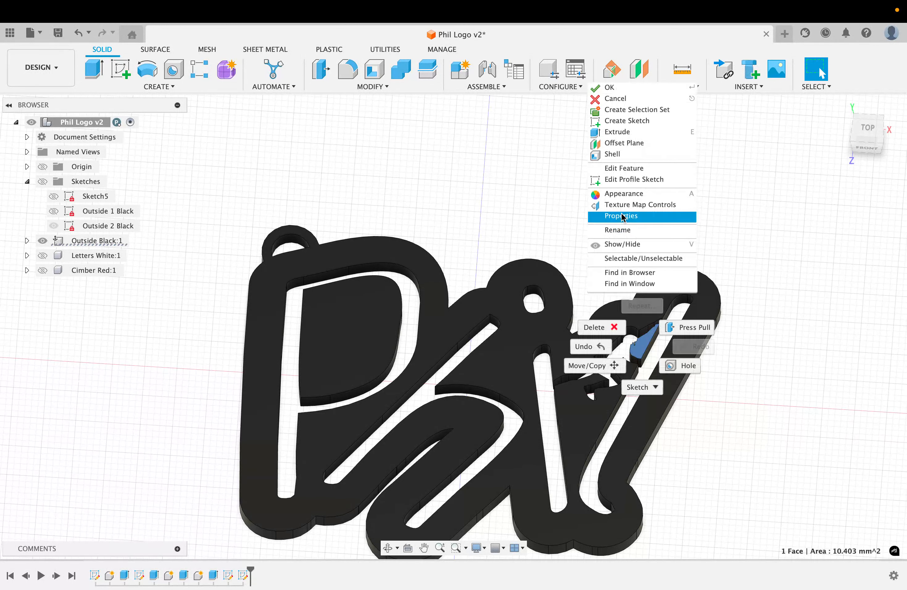
left_click(625, 121)
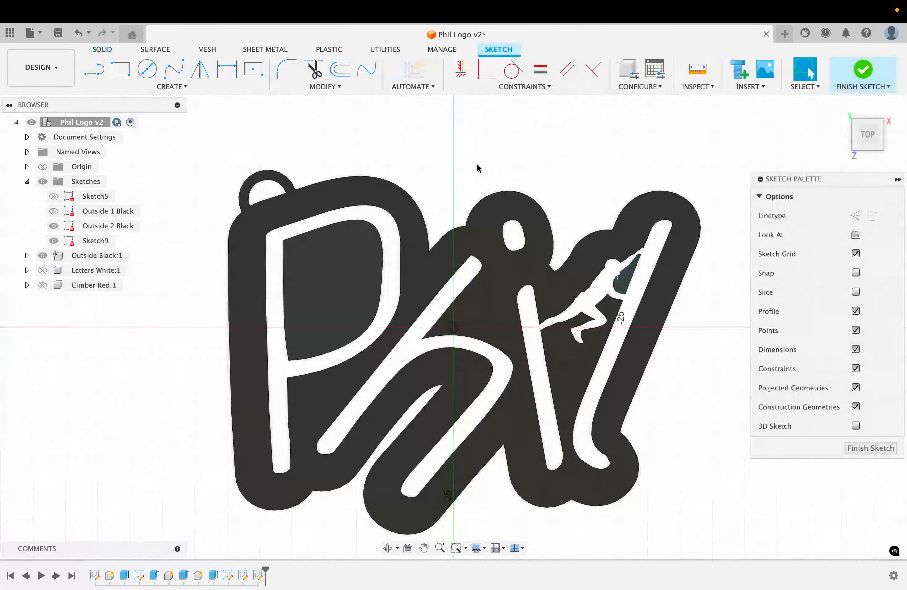
left_click(859, 449)
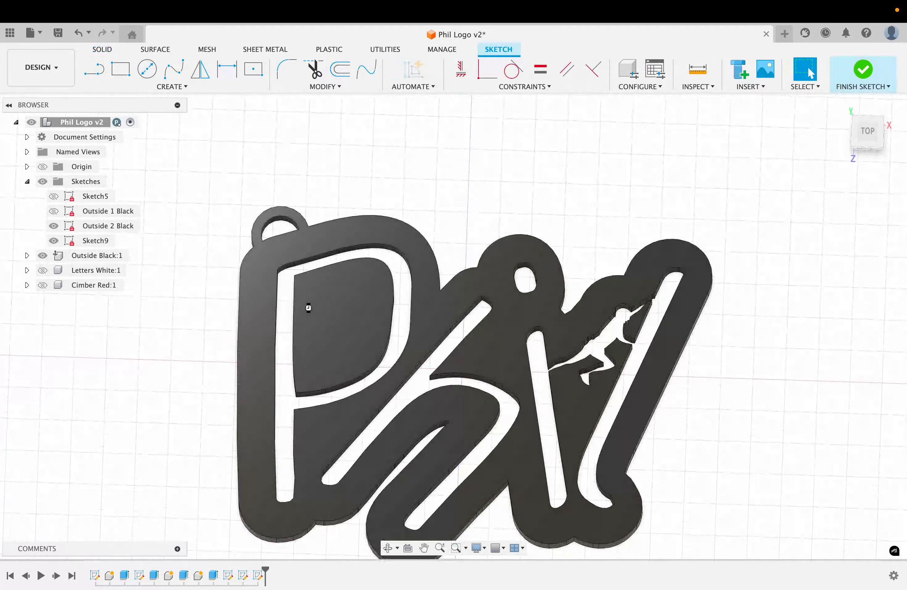
right_click(92, 241)
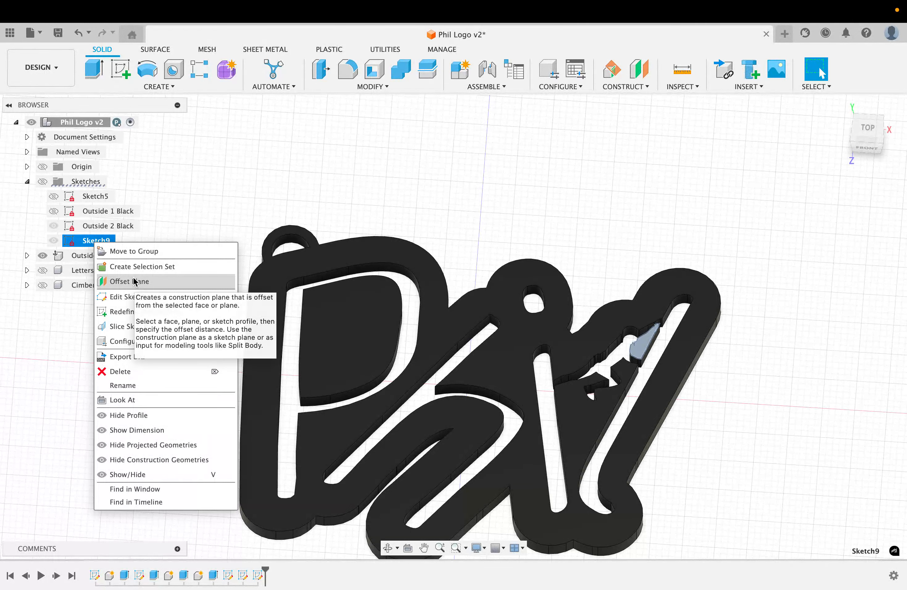
left_click(119, 386)
type("Out")
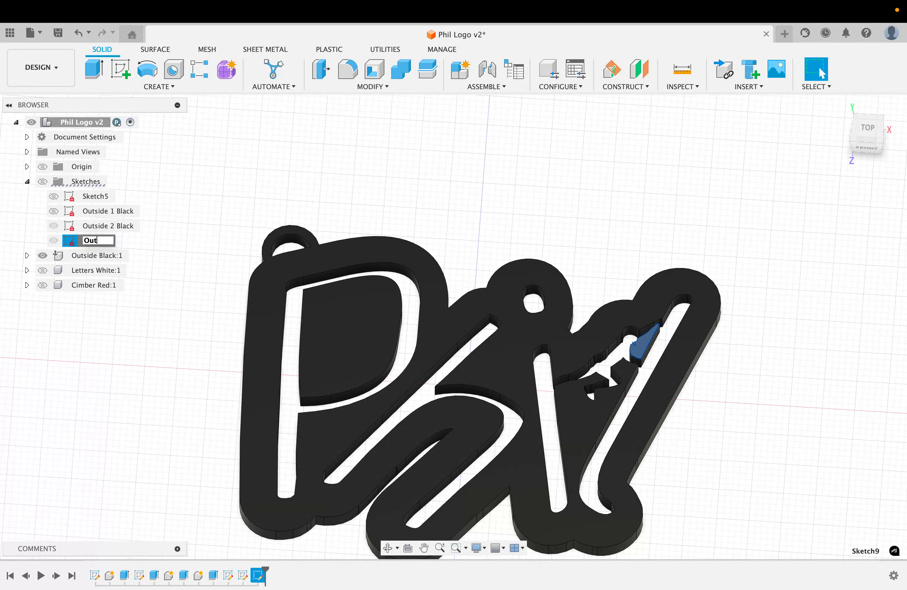
type("side 3 Black")
key("Return")
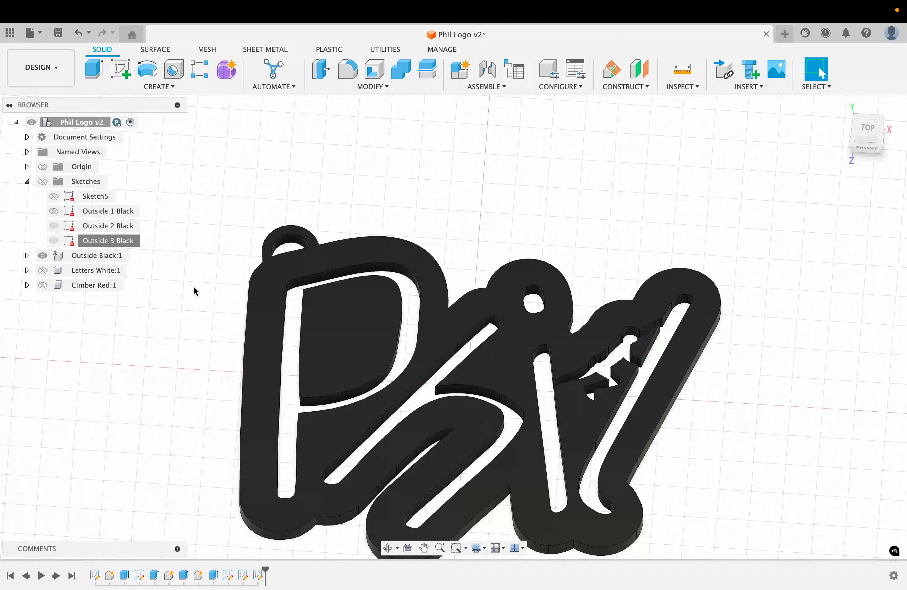
Show Letters White instead of Outside Black, create a sketch on the face of the letter P and rename it P White.
left_click(42, 255)
left_click(42, 271)
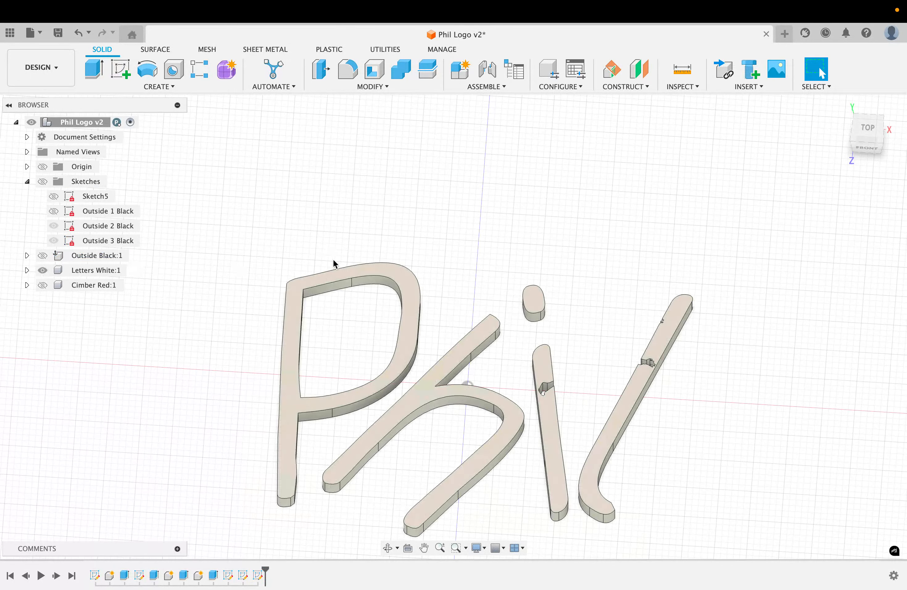
right_click(293, 328)
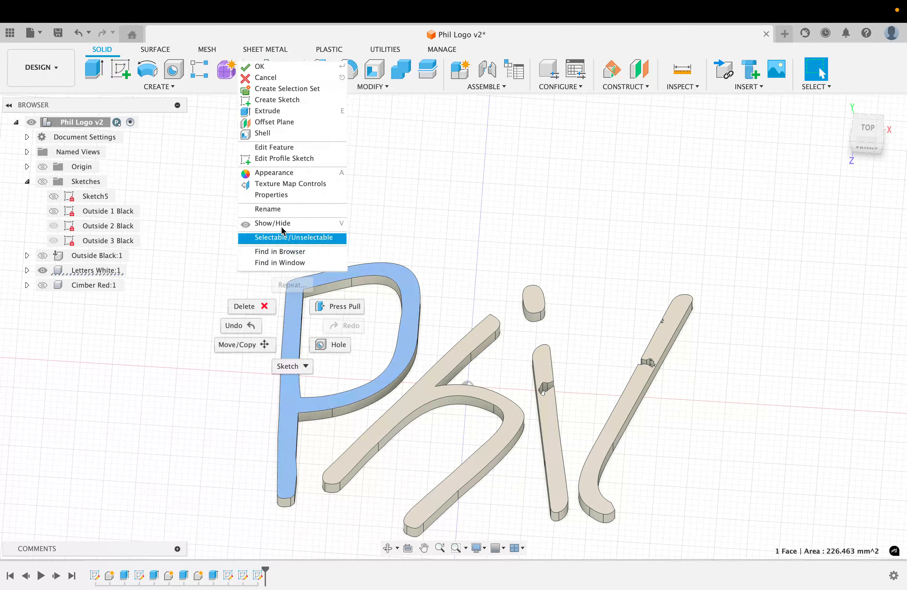
left_click(272, 100)
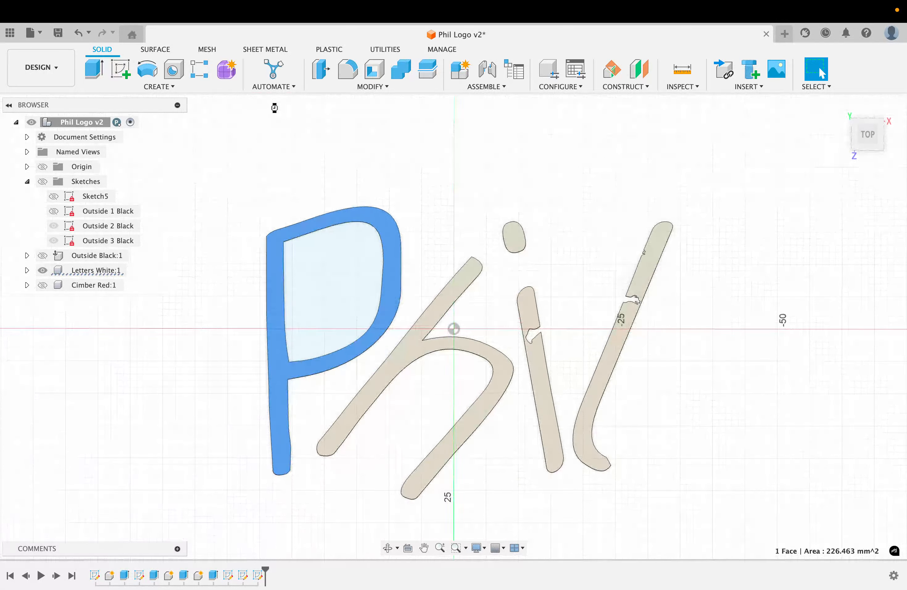
left_click(850, 452)
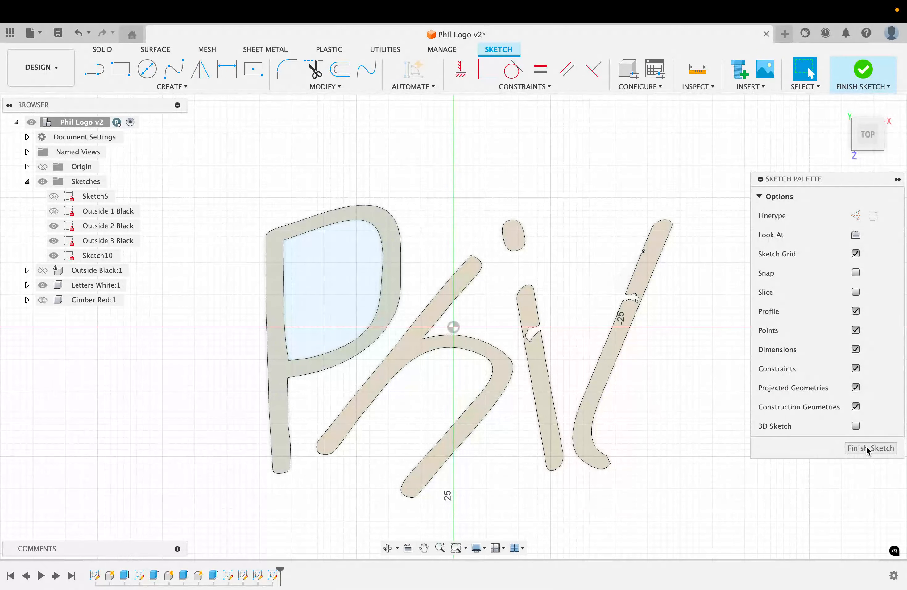
right_click(98, 256)
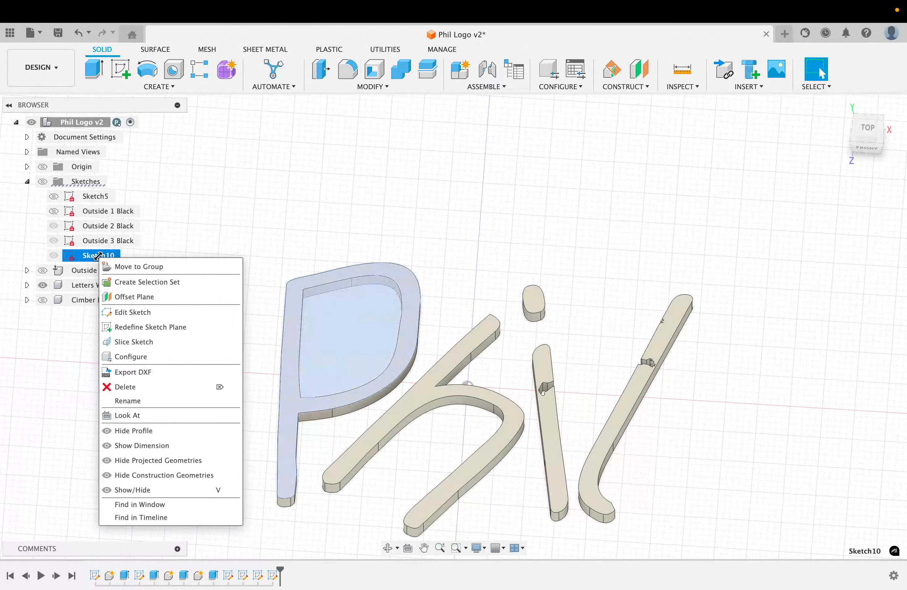
left_click(130, 401)
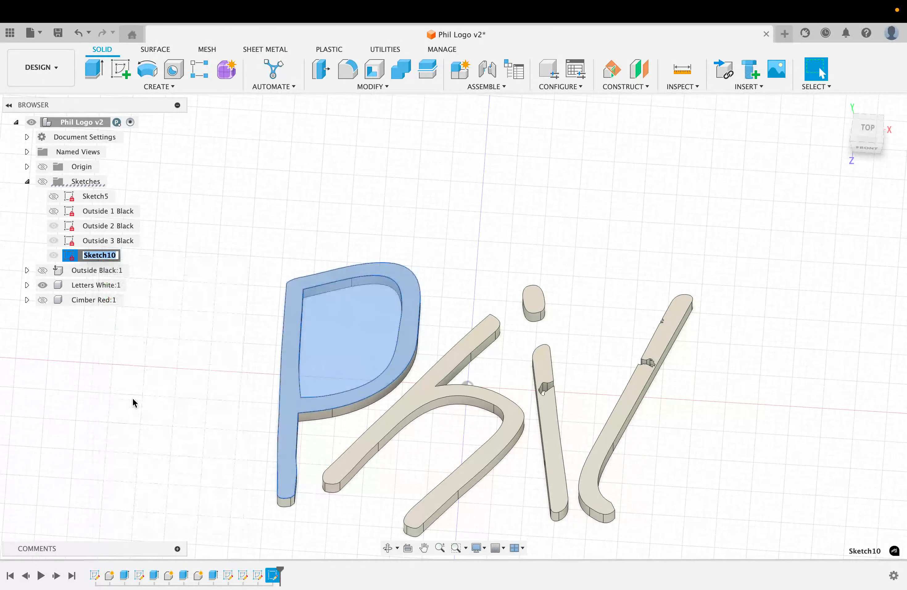
type("P White")
left_click(115, 420)
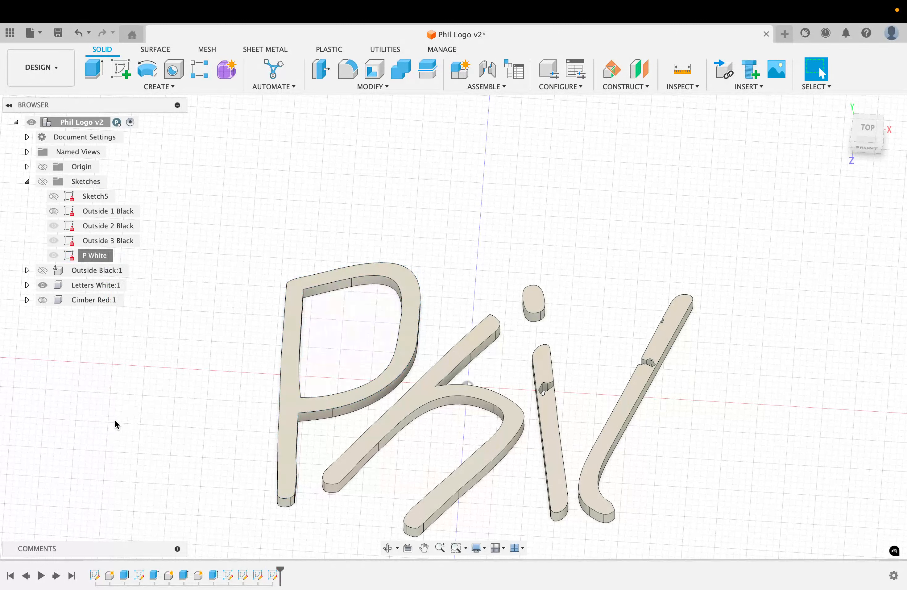
key("ctrl+Left")
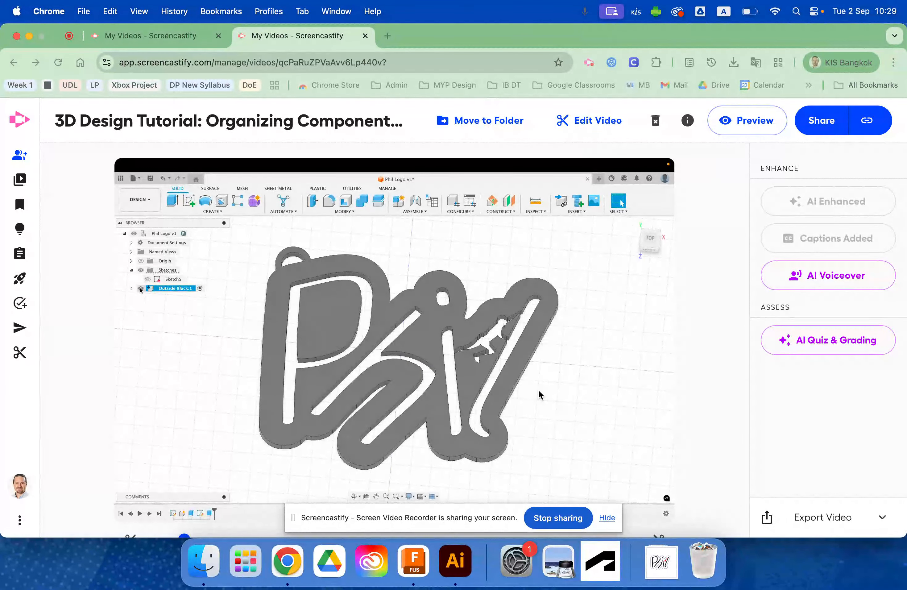
left_click(588, 62)
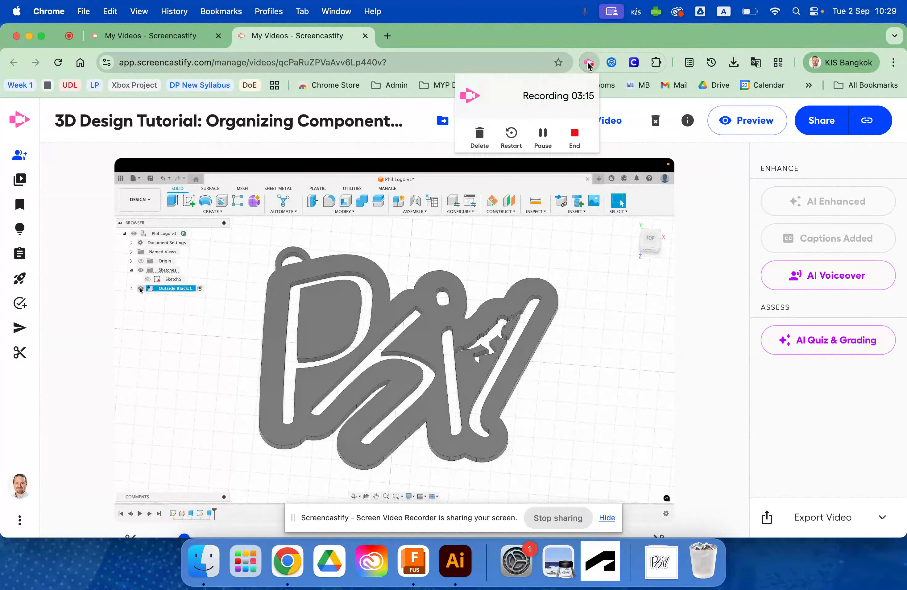
key("ctrl+Right")
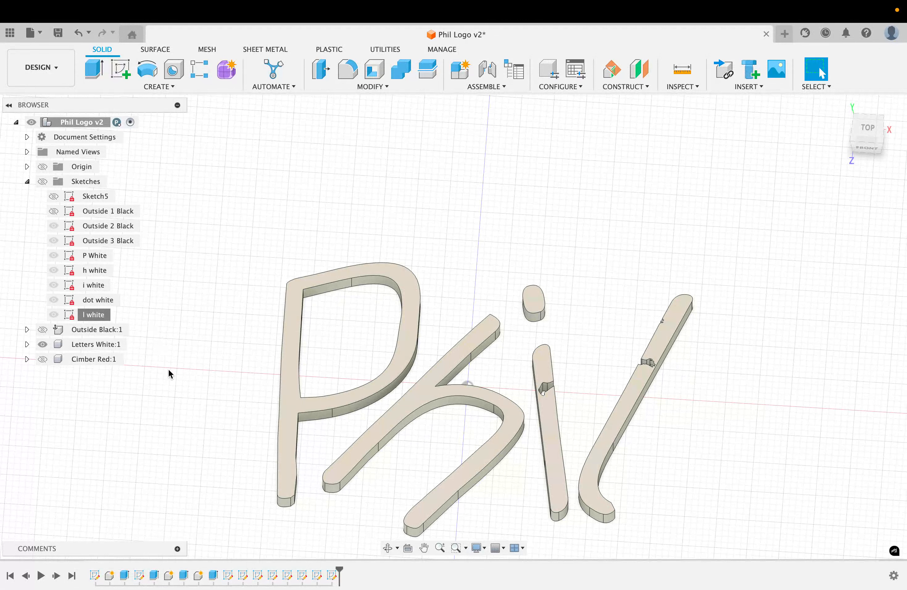
Show the red climber component instead of Letters White, create a sketch on its face and rename it climber red.
left_click(42, 344)
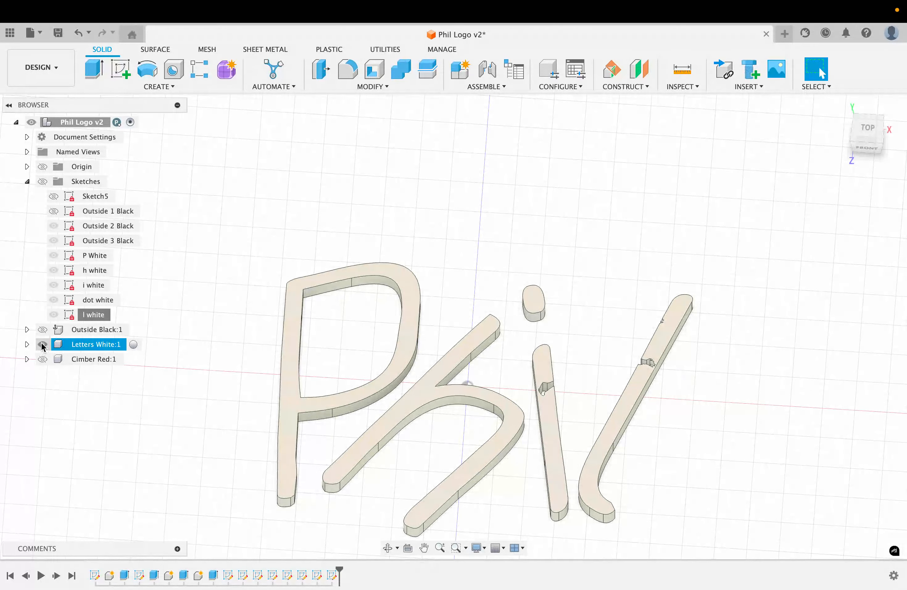
left_click(42, 359)
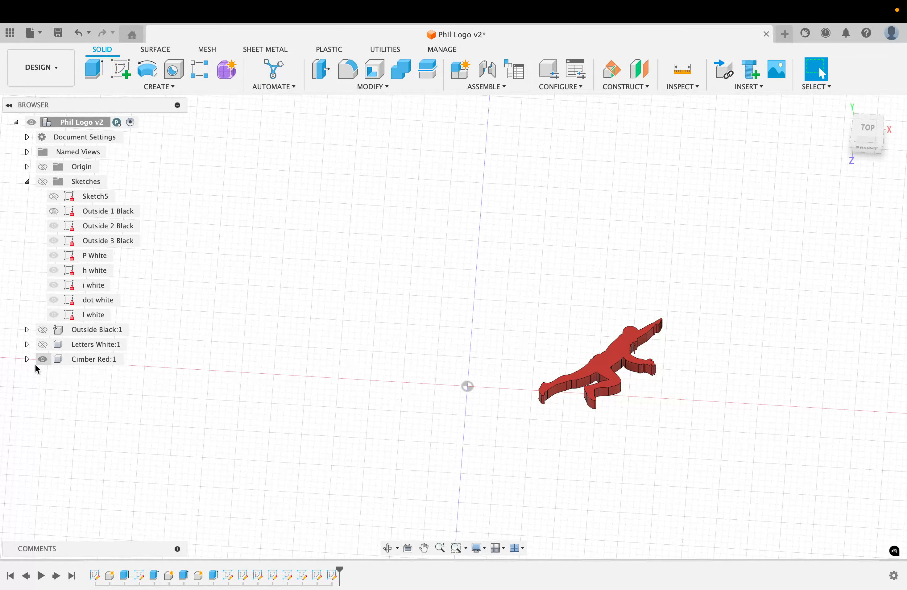
right_click(612, 359)
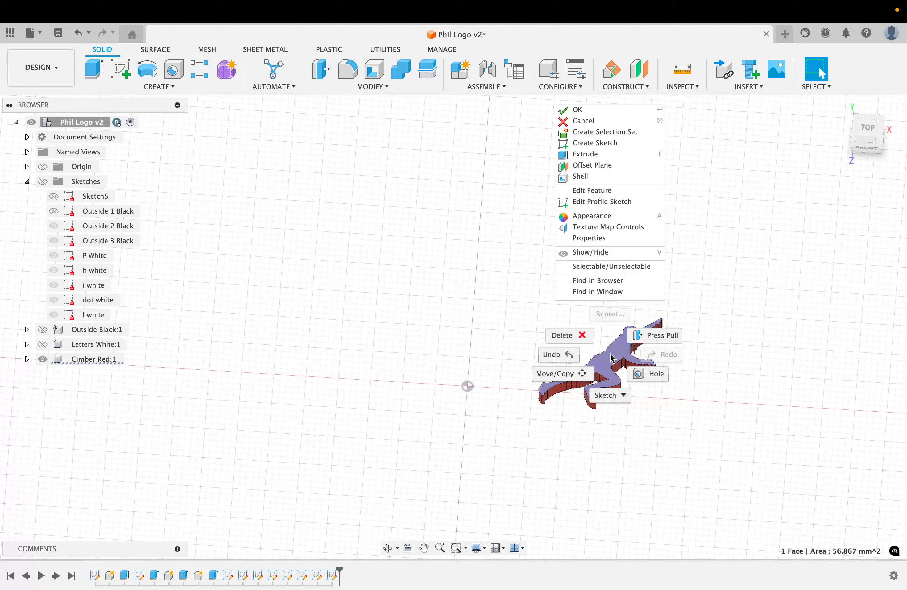
left_click(595, 143)
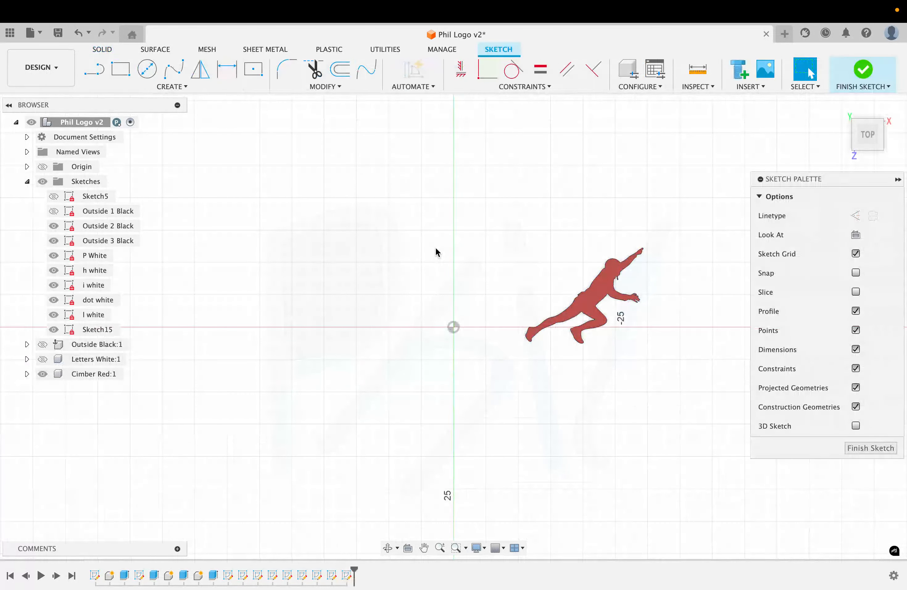
right_click(92, 329)
left_click(130, 444)
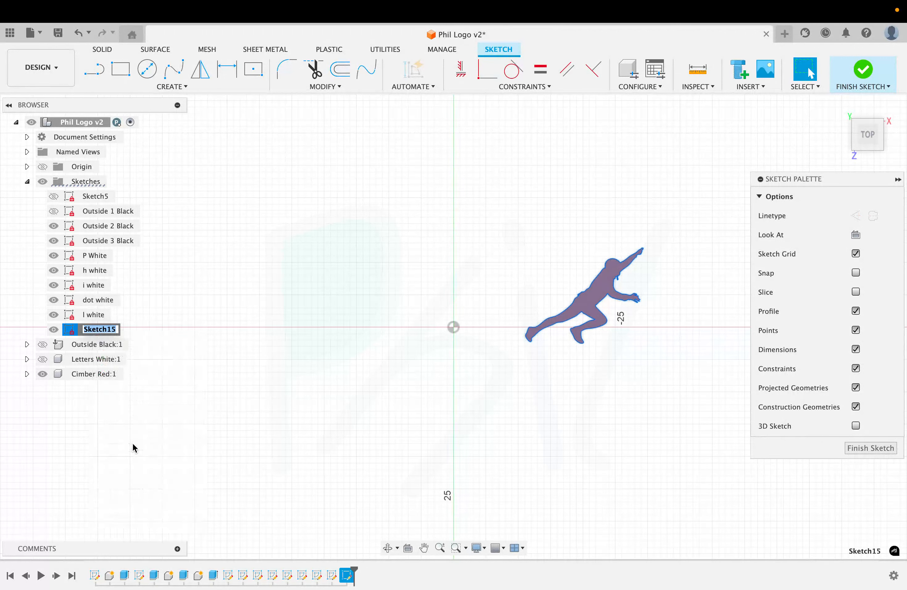
type("climber red")
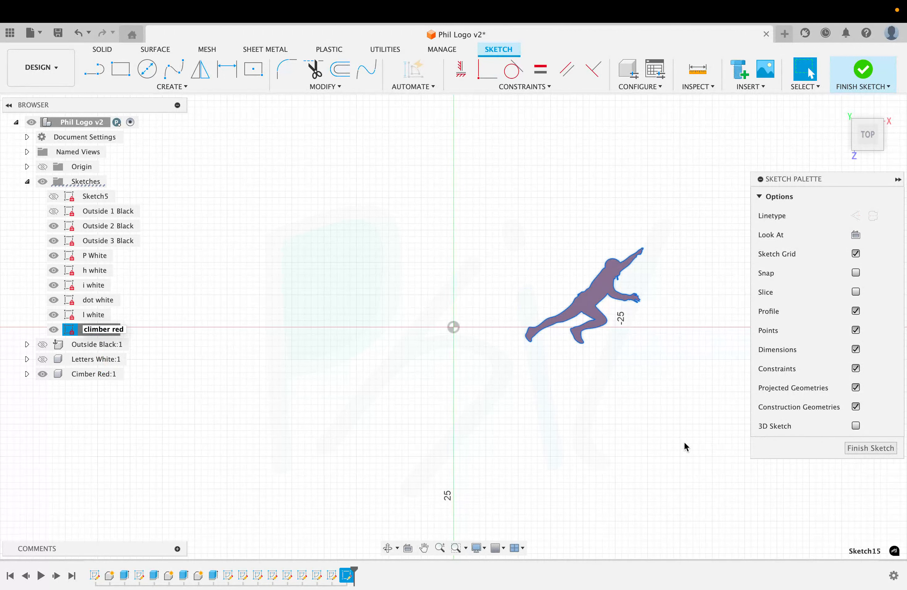
left_click(870, 448)
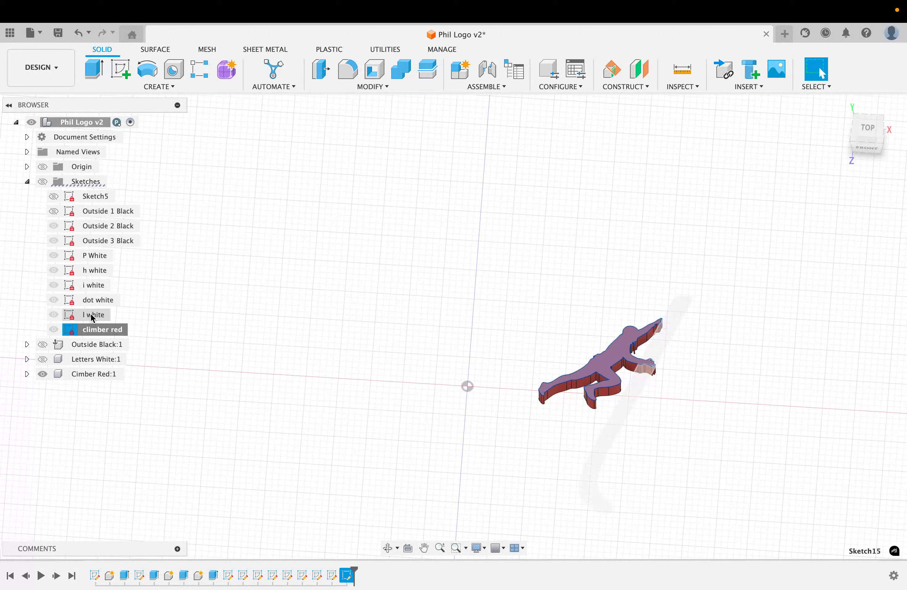
Export the Outside 1 Black sketch as a DXF file in millimetres to the computer's Downloads folder.
right_click(103, 213)
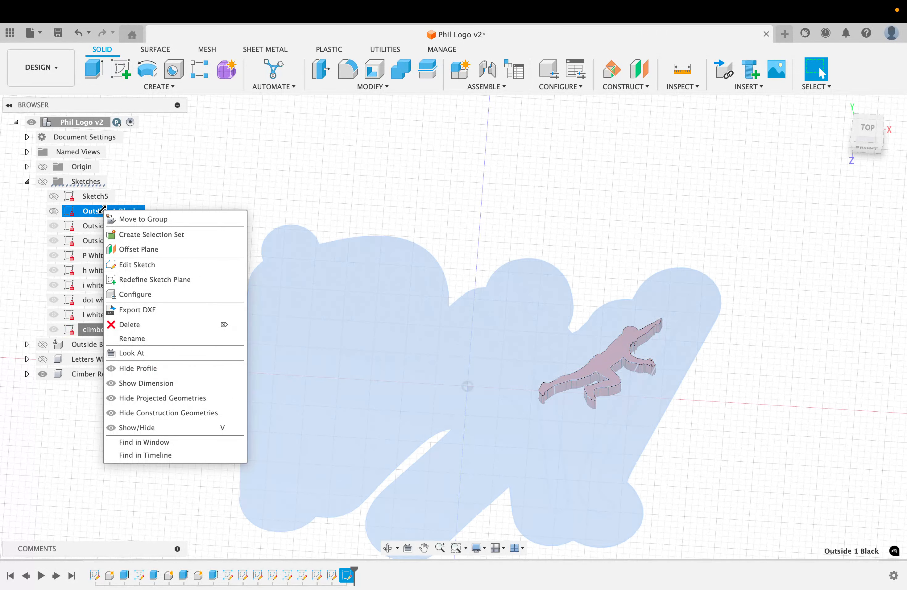
left_click(130, 314)
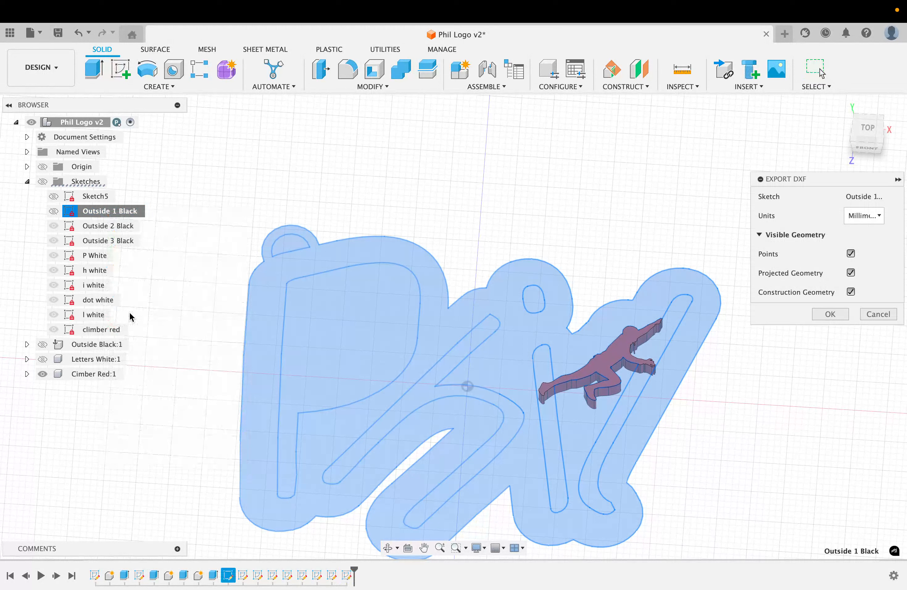
left_click(832, 314)
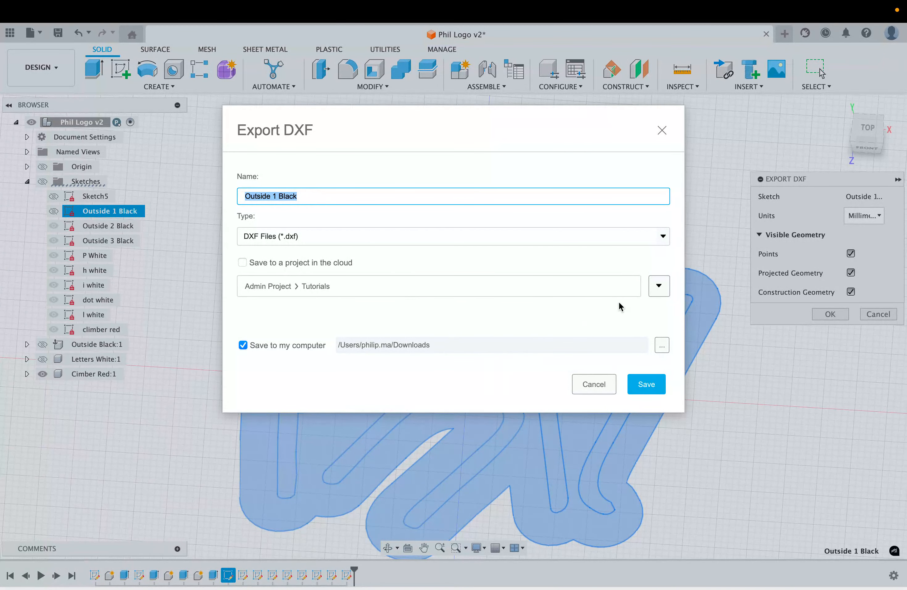
left_click(659, 289)
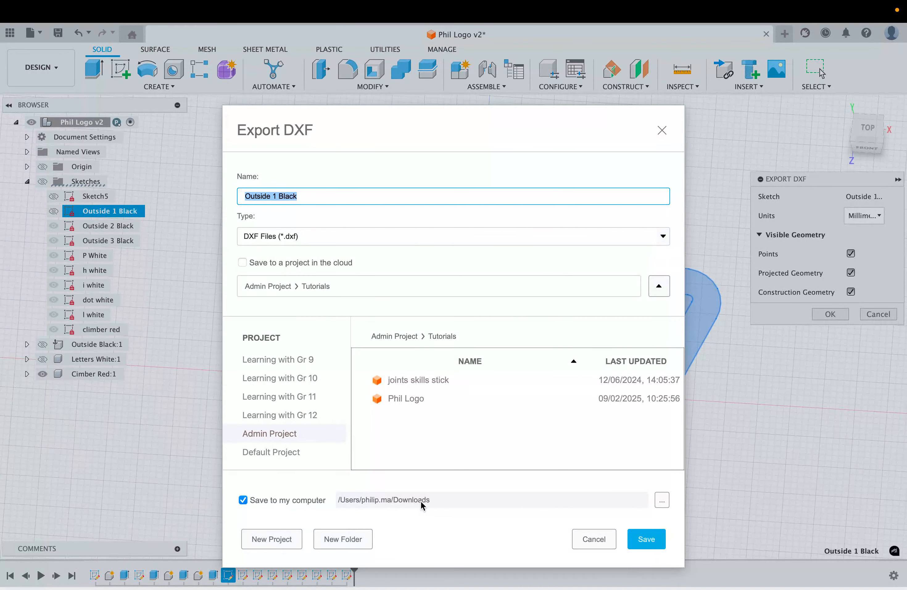
left_click(644, 538)
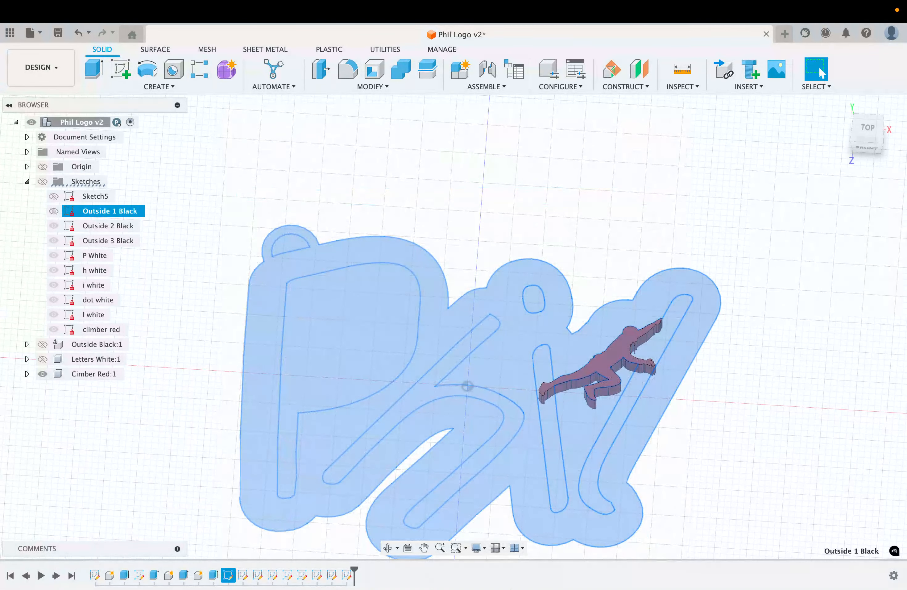
Switch to Adobe Illustrator.
left_click(456, 560)
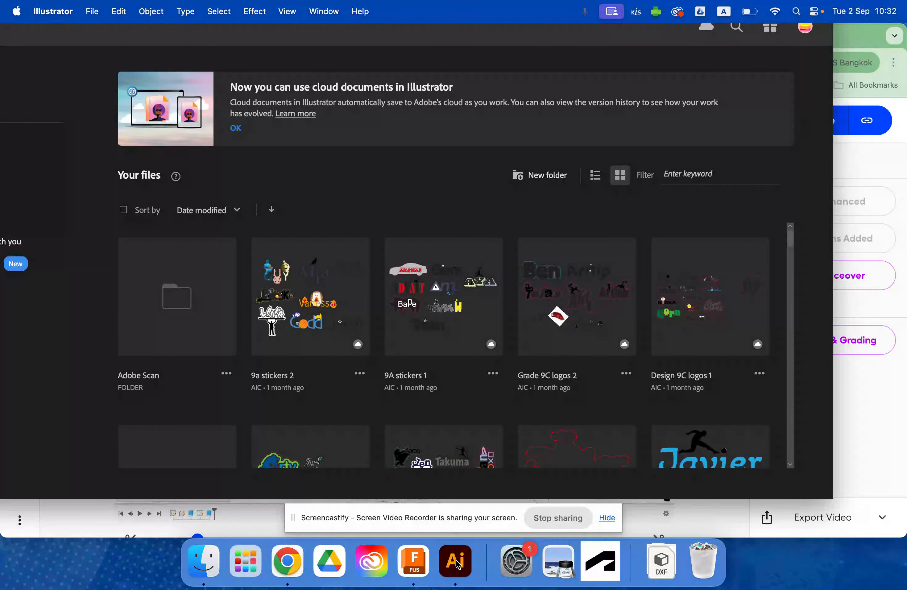